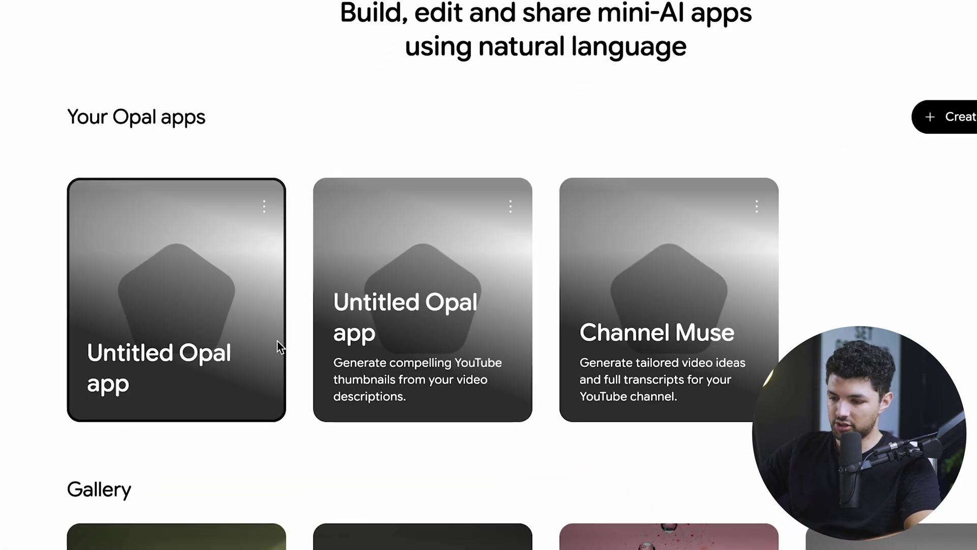
Scroll the Opal home page to reveal Channel Muse and the two Untitled Opal apps.
scroll(630, 321, "down", 9)
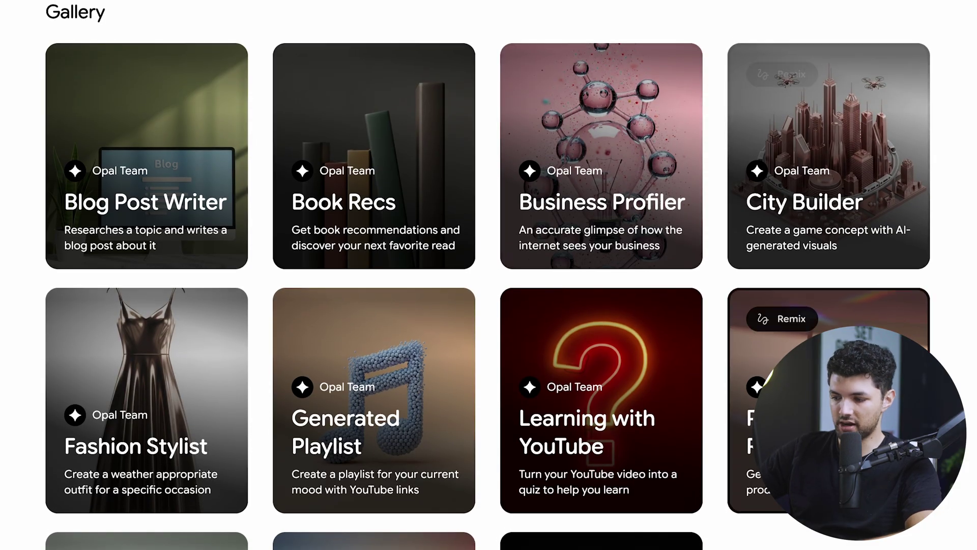
scroll(484, 260, "up", 9)
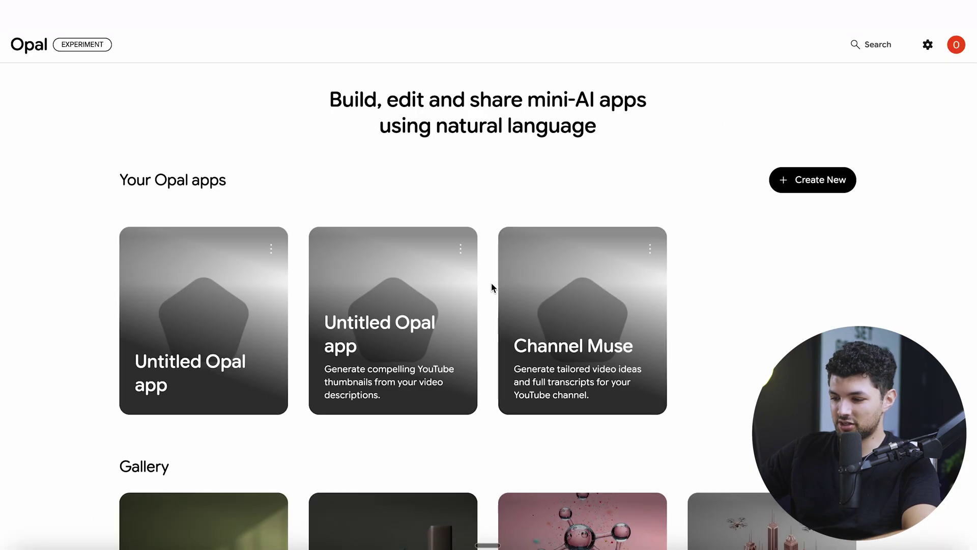
scroll(492, 287, "down", 5)
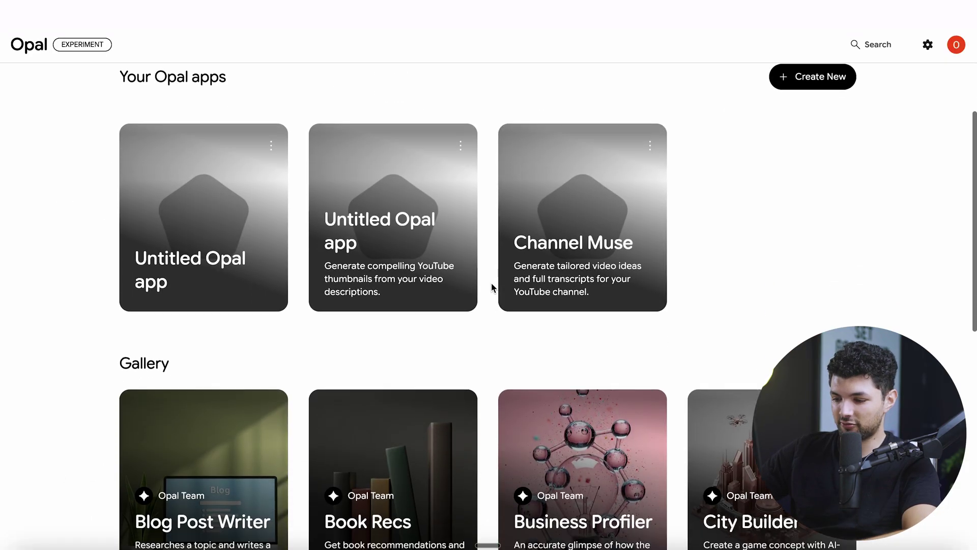
scroll(494, 287, "down", 4)
scroll(497, 288, "down", 3)
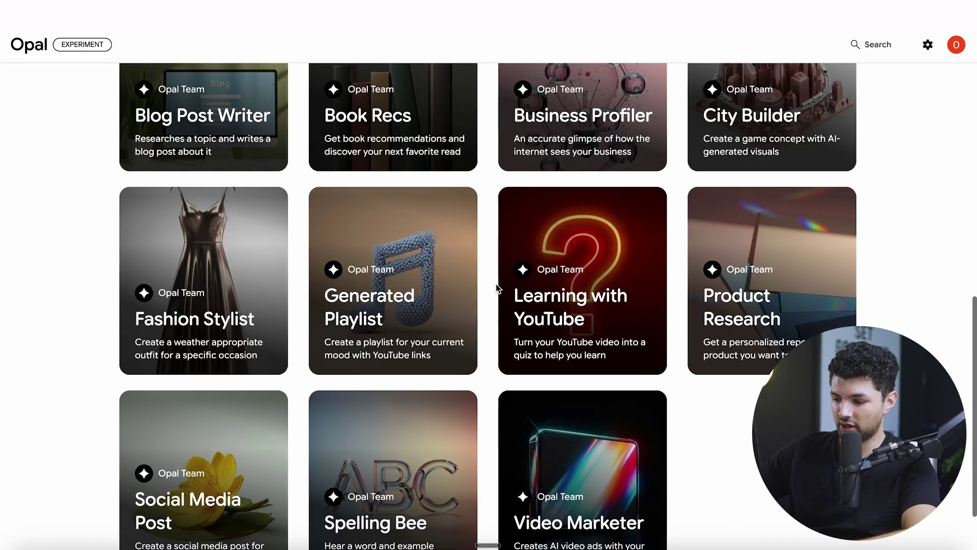
scroll(496, 288, "up", 4)
scroll(496, 288, "up", 4)
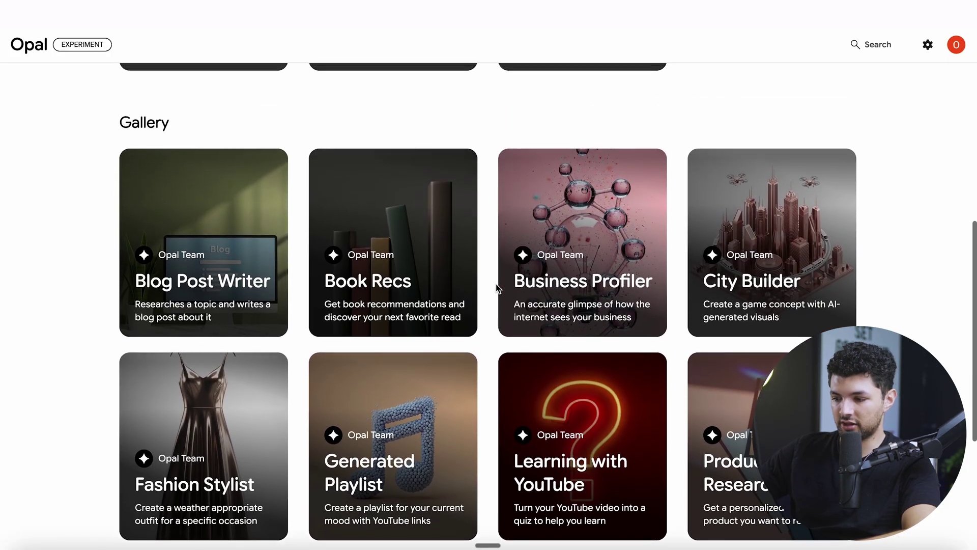
scroll(498, 286, "down", 5)
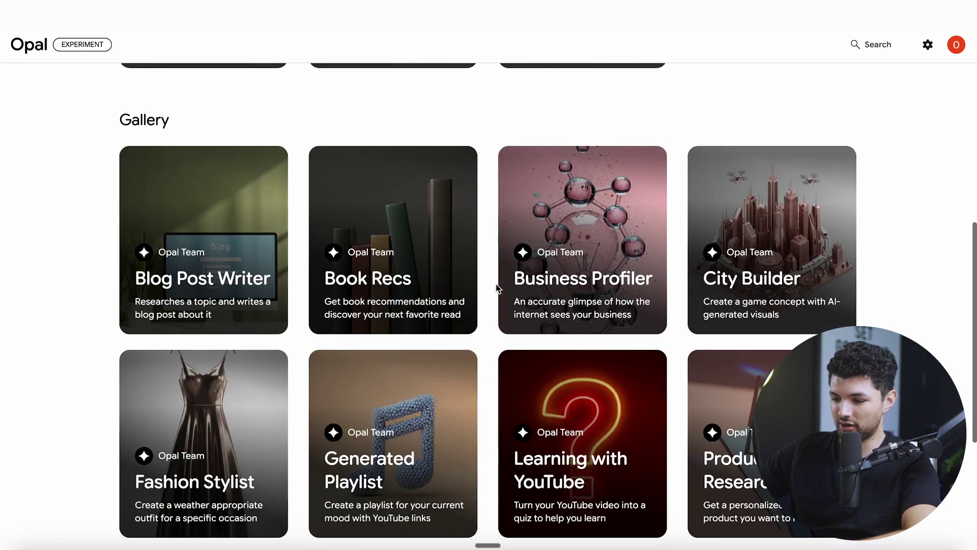
scroll(499, 284, "up", 1)
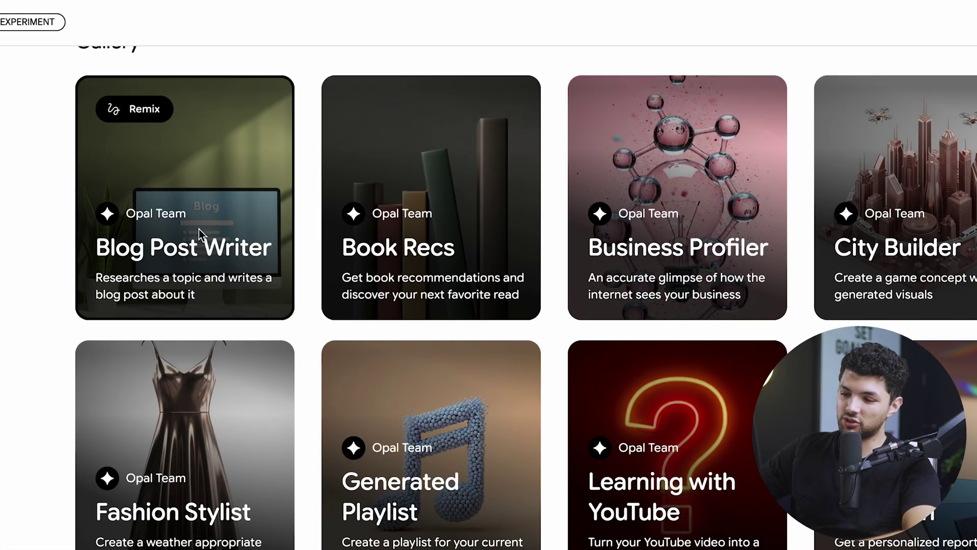
mouse_move(338, 148)
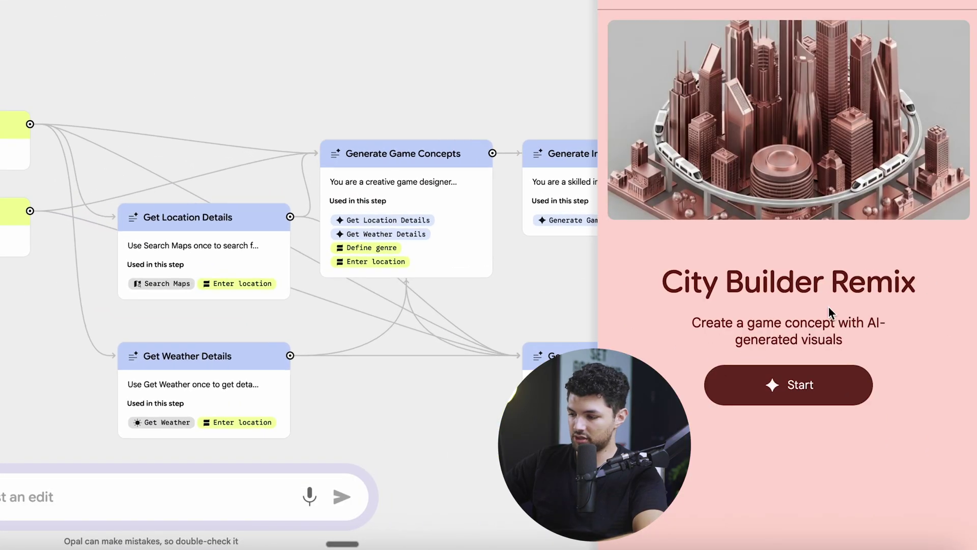
Start a test run of the City Builder Remix and switch between the App and Editor views.
left_click(783, 386)
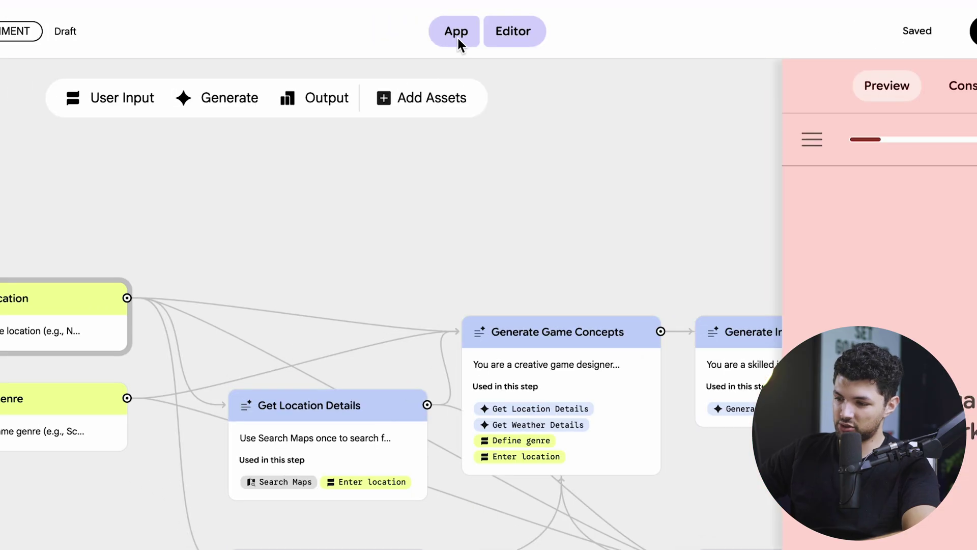
left_click(315, 27)
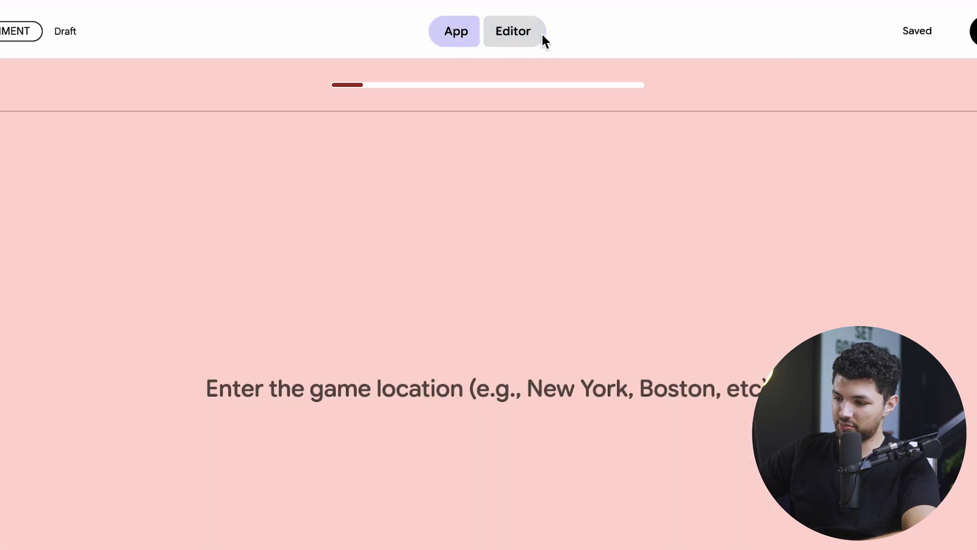
left_click(514, 31)
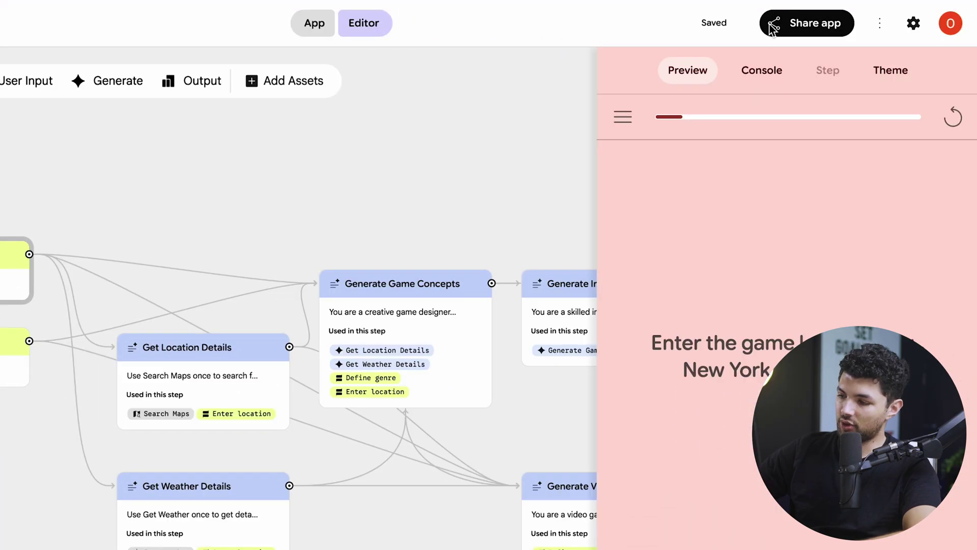
Check the run's Console log, return to Preview, and begin an edit request.
left_click(763, 71)
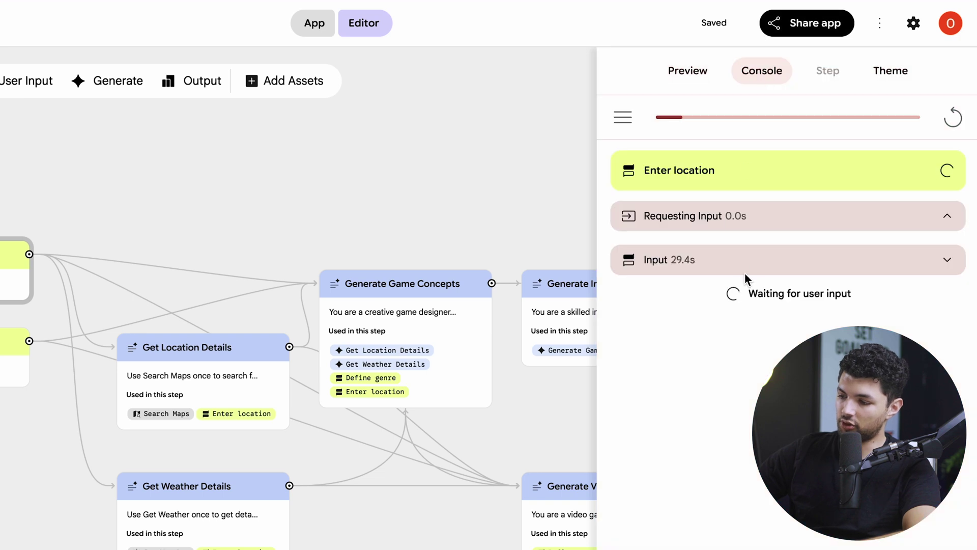
left_click(686, 74)
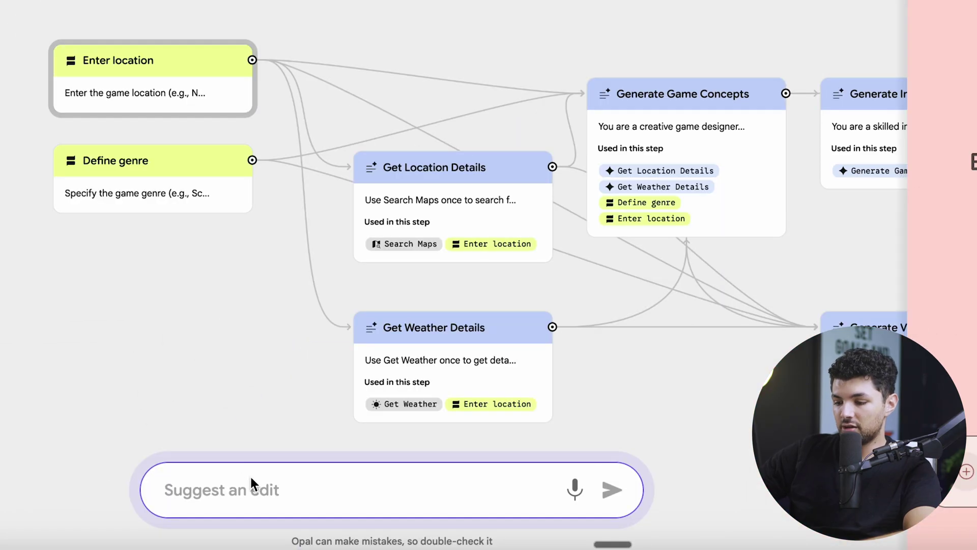
left_click(250, 479)
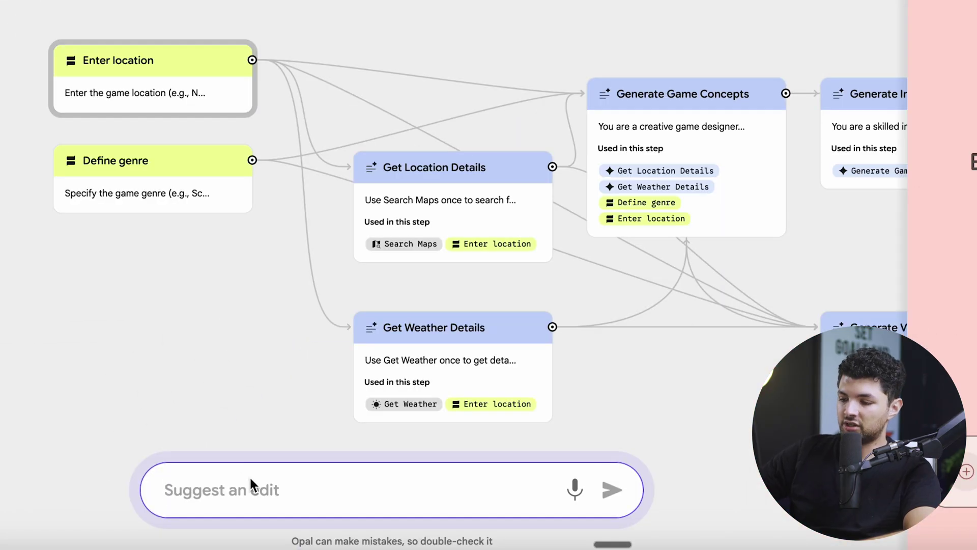
type("heohe")
key("BackSpace")
key("BackSpace")
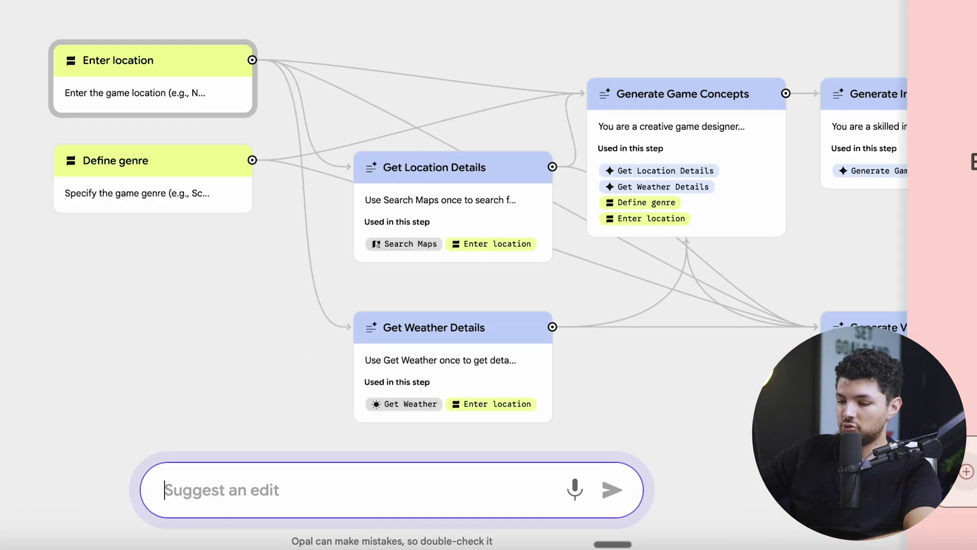
left_click(224, 312)
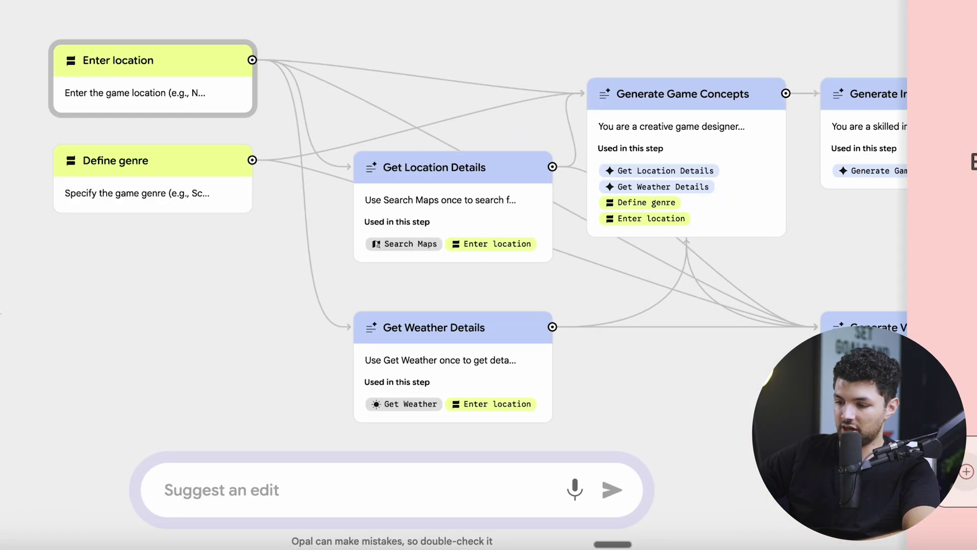
scroll(136, 378, "down", 5)
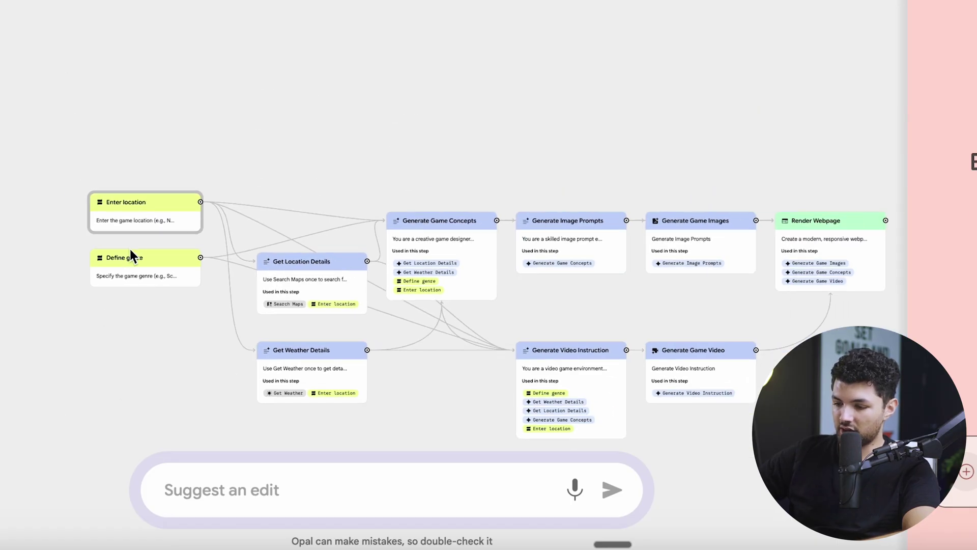
left_click(284, 492)
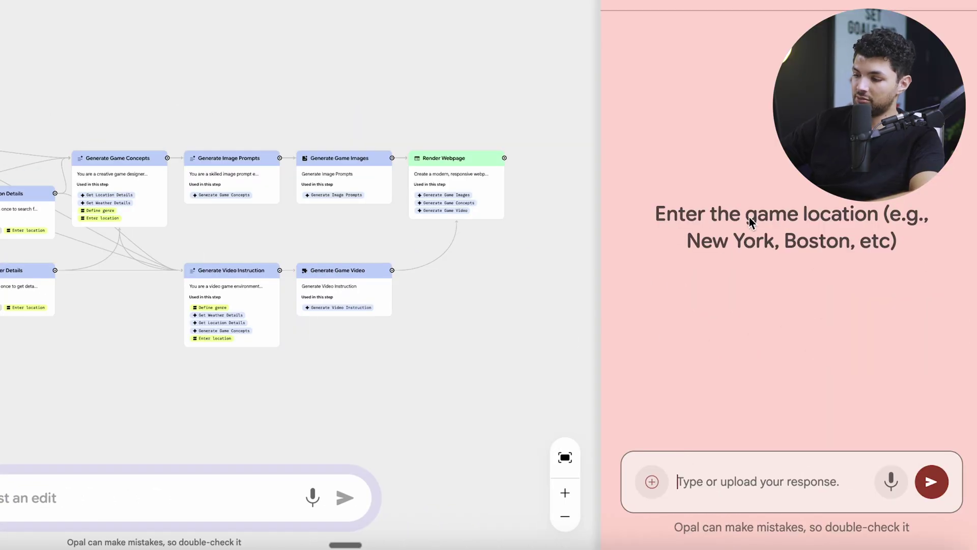
Answer the prompts with paris as the location and driving as the game genre.
type("paris")
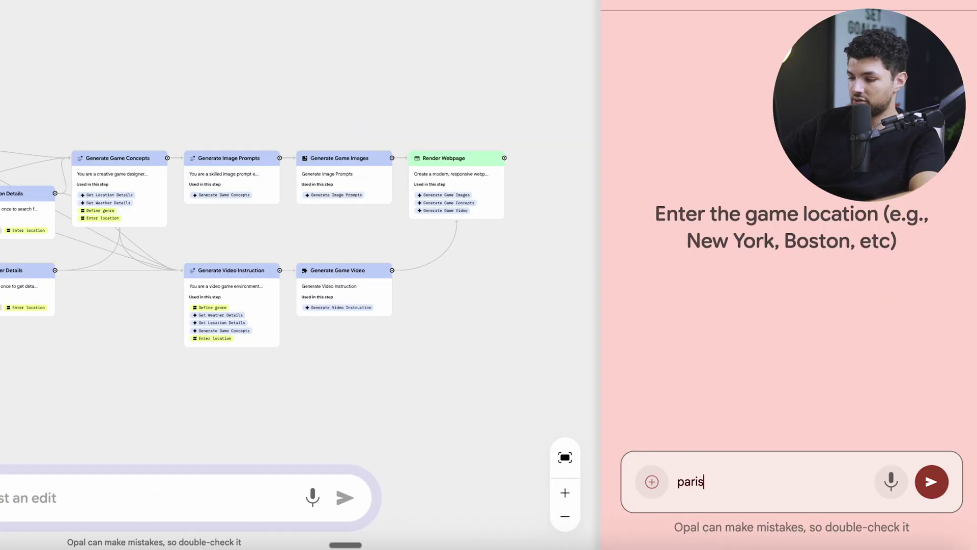
key("Return")
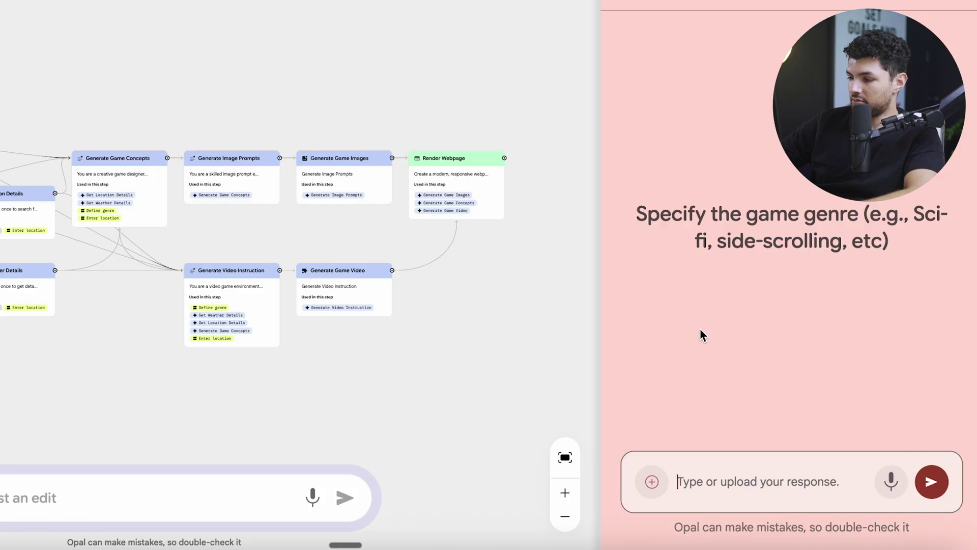
type("driving")
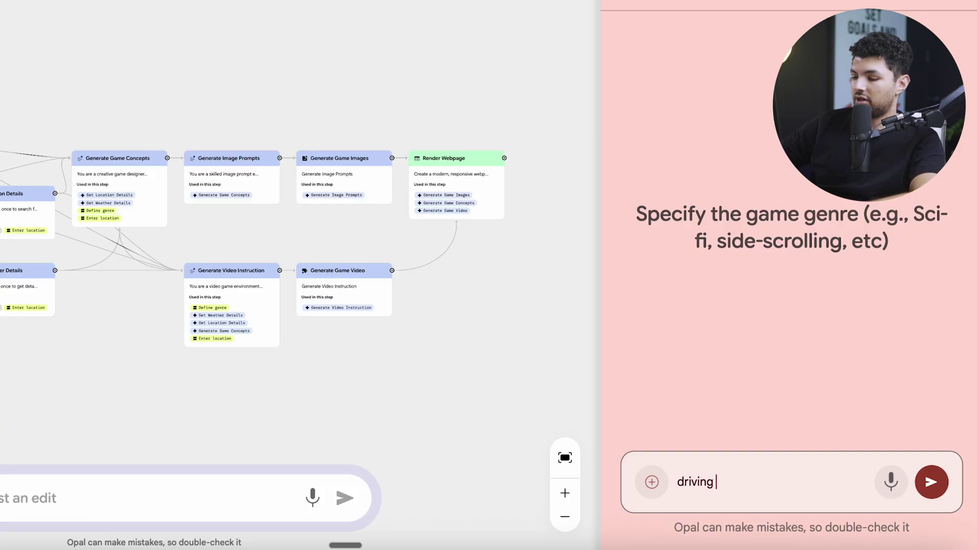
key("Return")
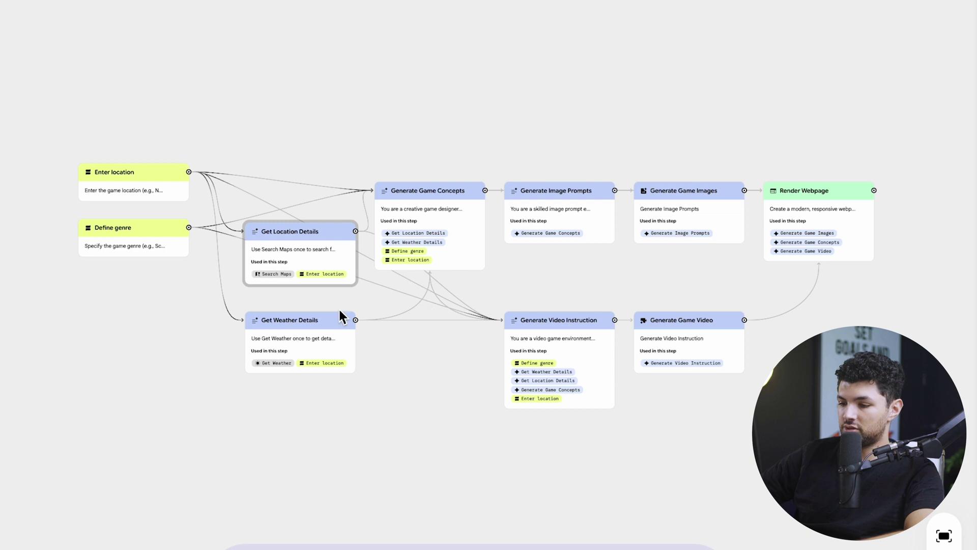
scroll(309, 277, "up", 5)
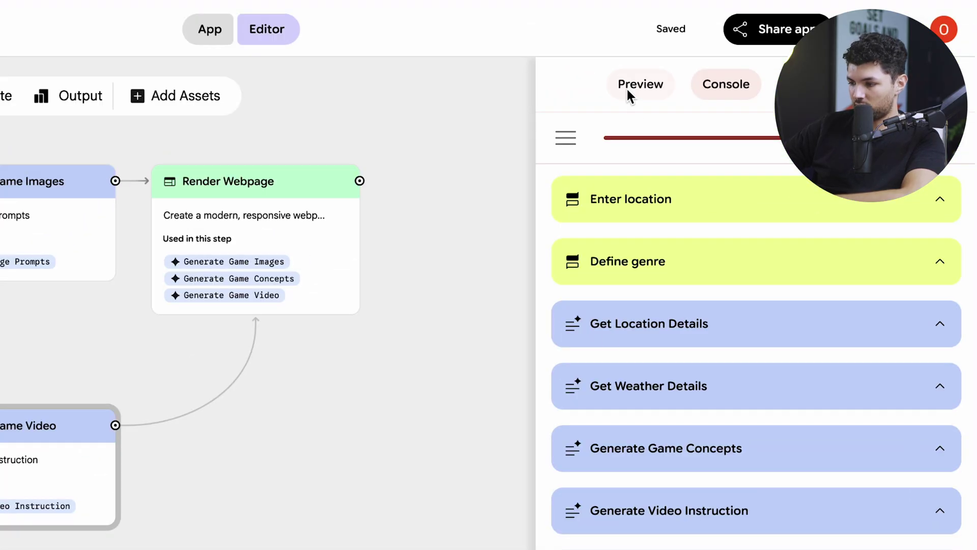
Show the generated page and read the Parisian Drive: Neon Nights title and Game Concept.
left_click(630, 87)
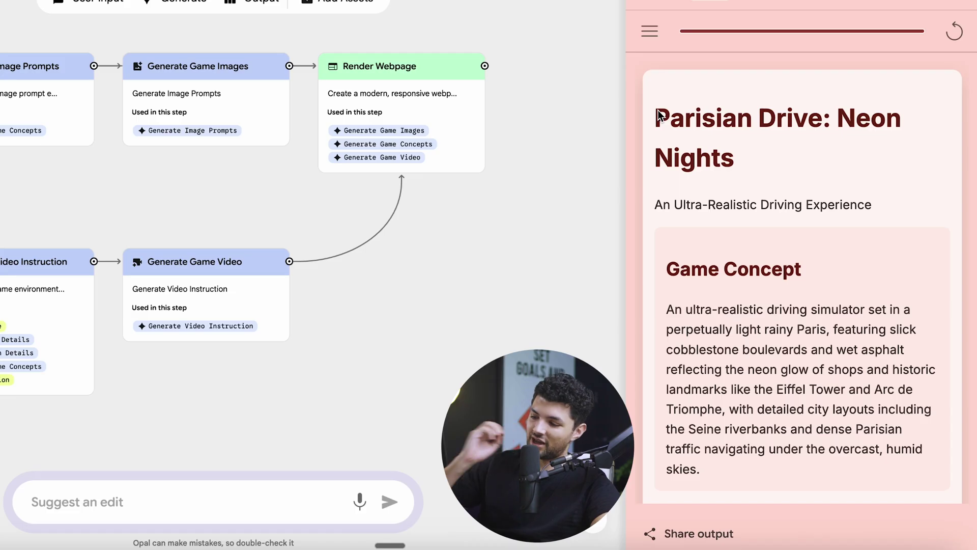
left_click_drag(657, 113, 744, 155)
left_click(743, 152)
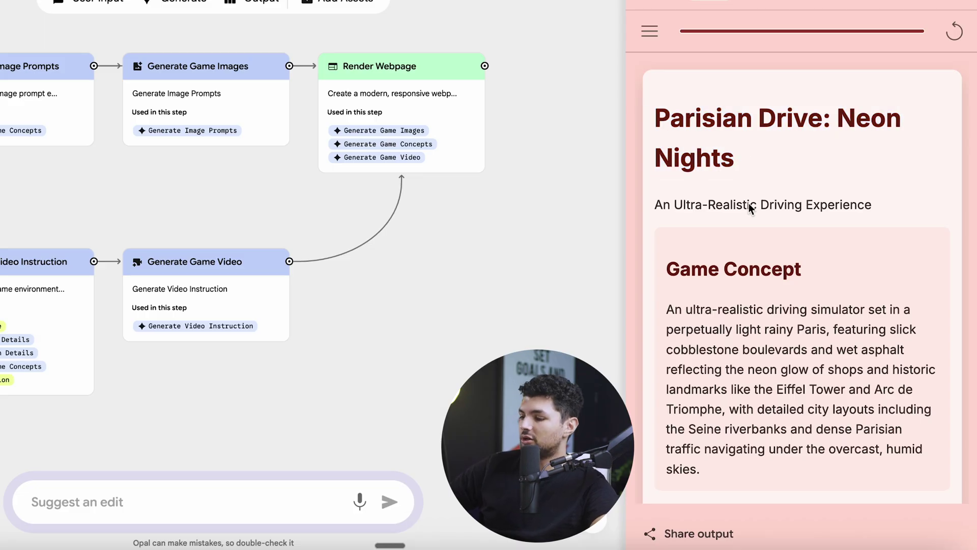
scroll(736, 212, "down", 4)
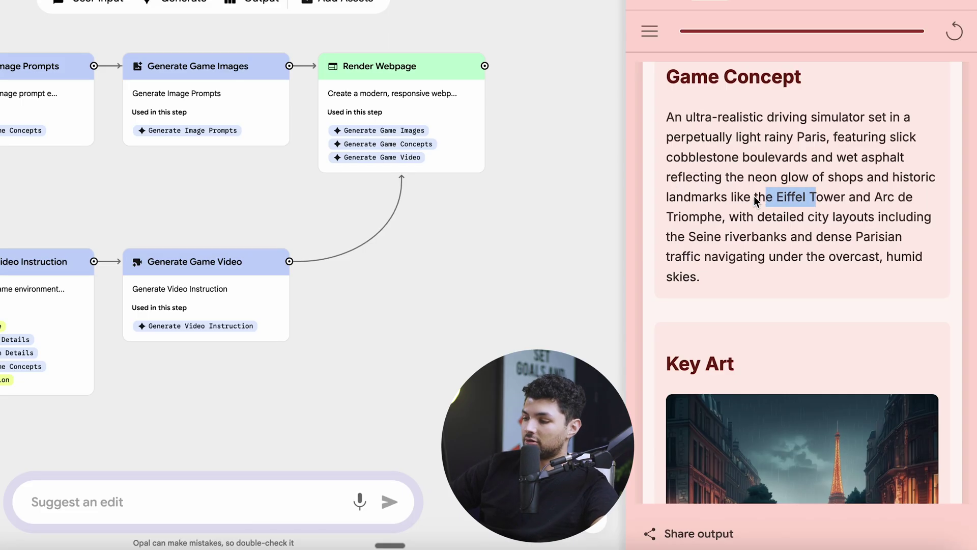
left_click(739, 215)
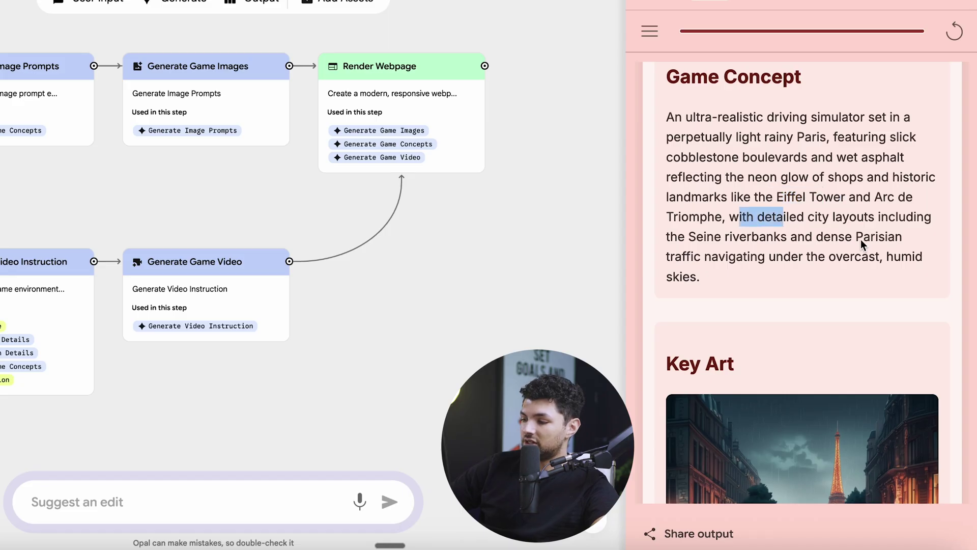
left_click(697, 237)
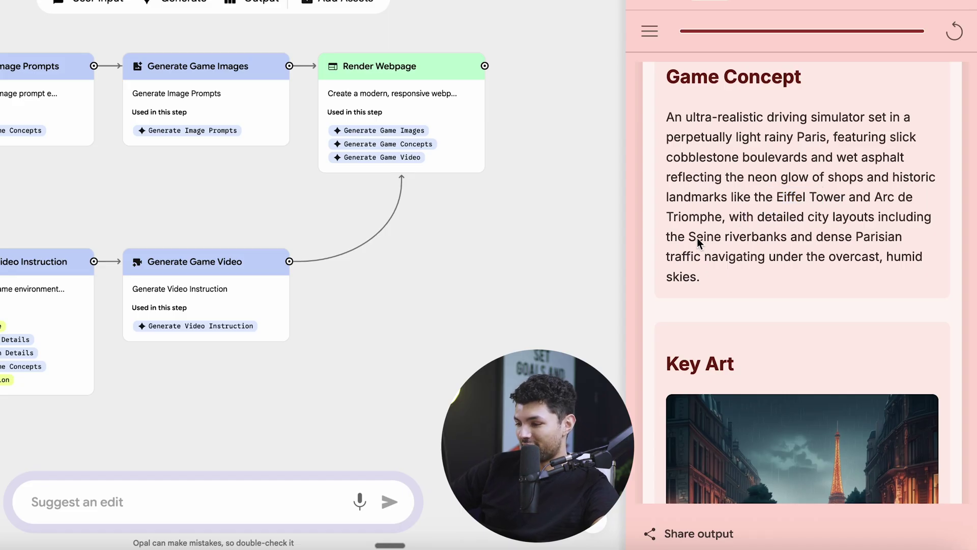
left_click_drag(725, 237, 845, 238)
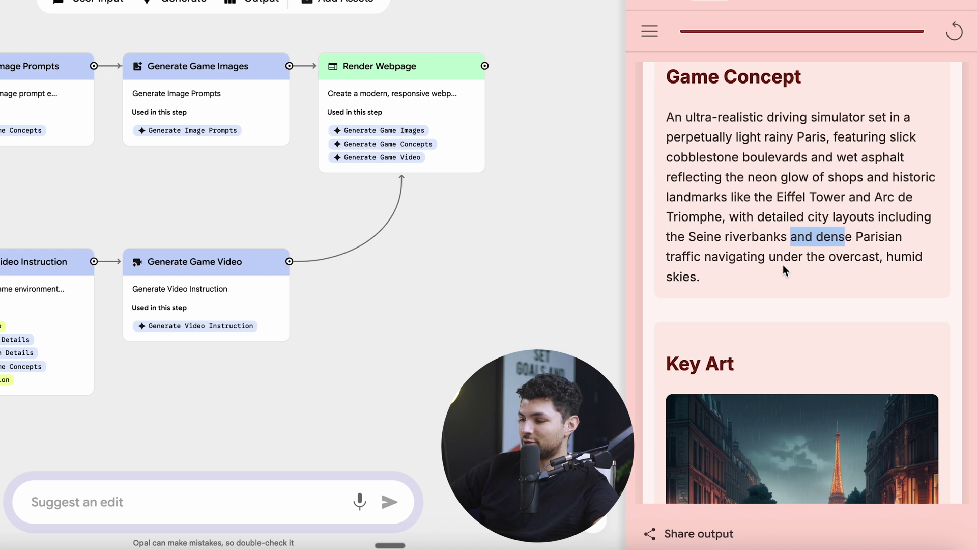
Scroll past the Key Art section down to the Trailer and play the video.
scroll(800, 257, "down", 1)
left_click_drag(800, 258, 683, 87)
scroll(672, 191, "down", 5)
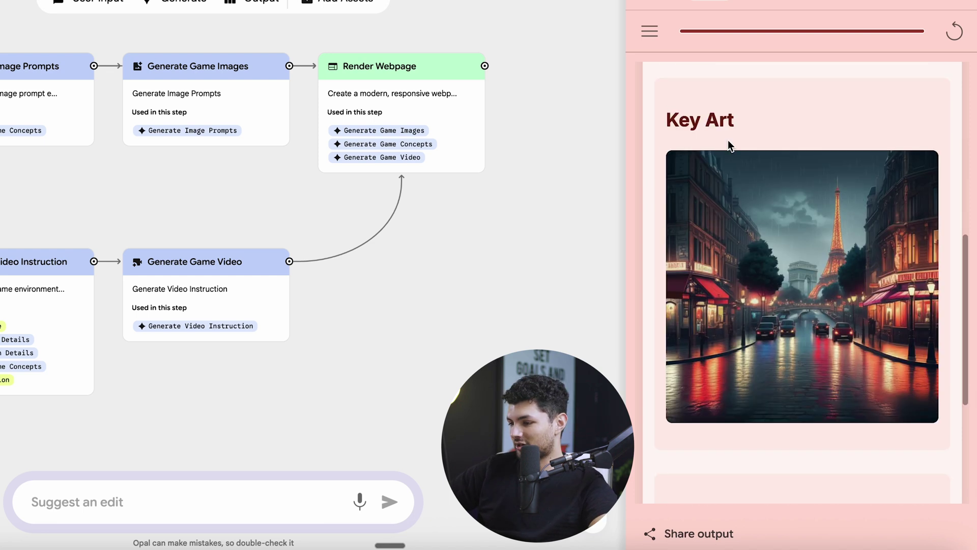
triple_click(679, 122)
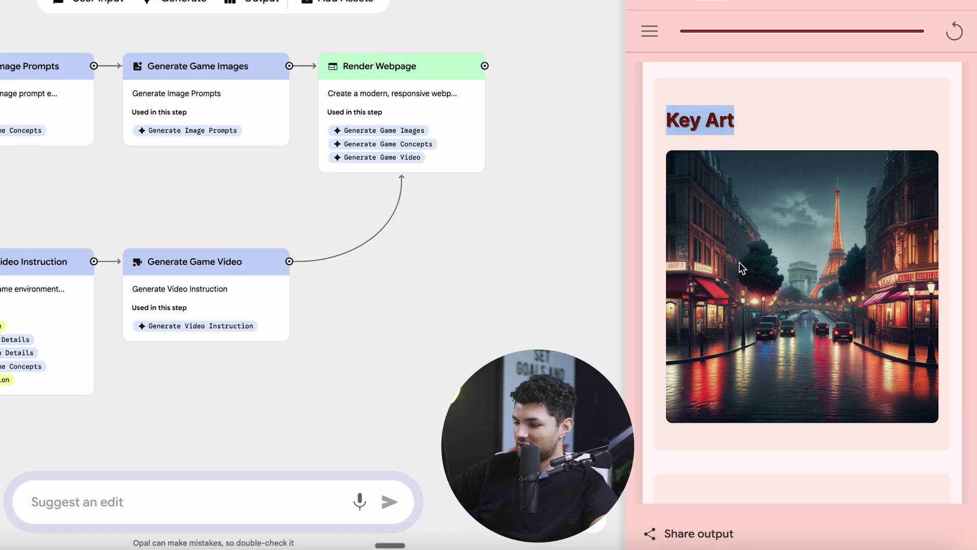
scroll(755, 212, "down", 2)
scroll(756, 211, "down", 3)
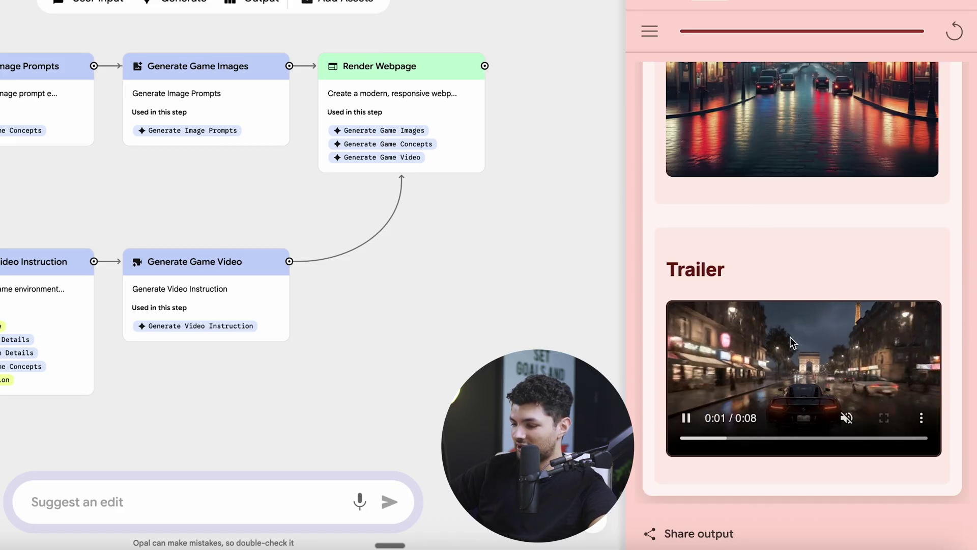
left_click(738, 439)
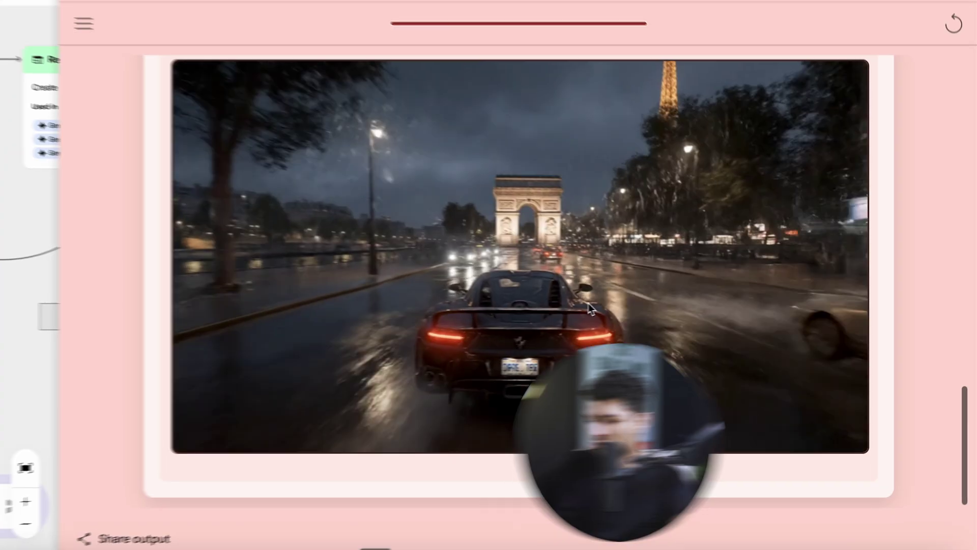
Let the 8-second trailer play and raise the playback volume.
scroll(490, 270, "up", 1)
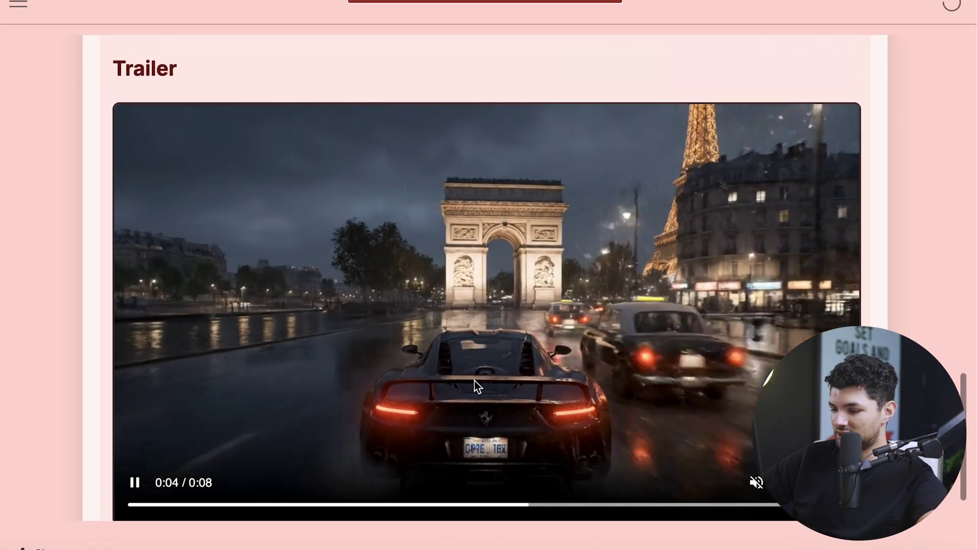
scroll(475, 375, "down", 1)
key("XF86AudioRaiseVolume")
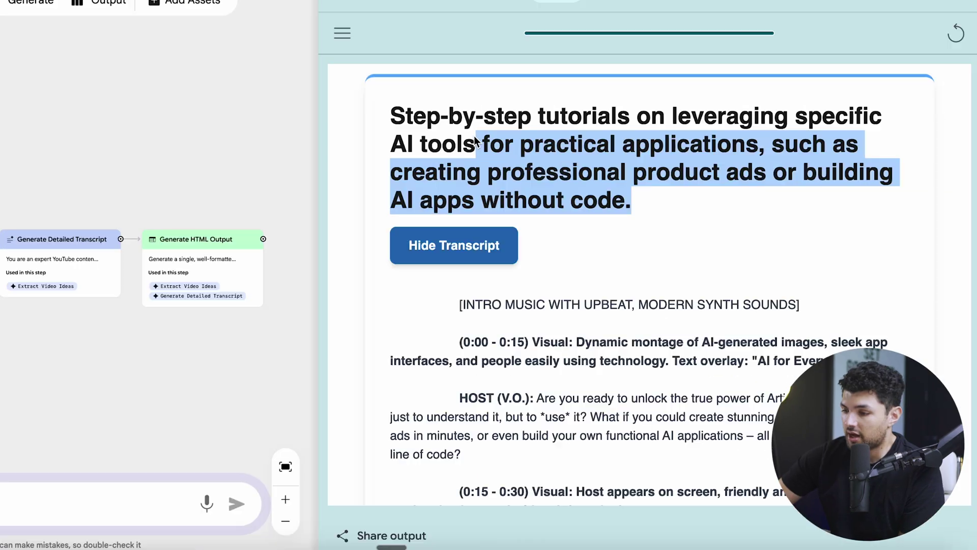
Collapse the first video idea's transcript, scroll through the cards, then expand it again.
left_click(309, 98)
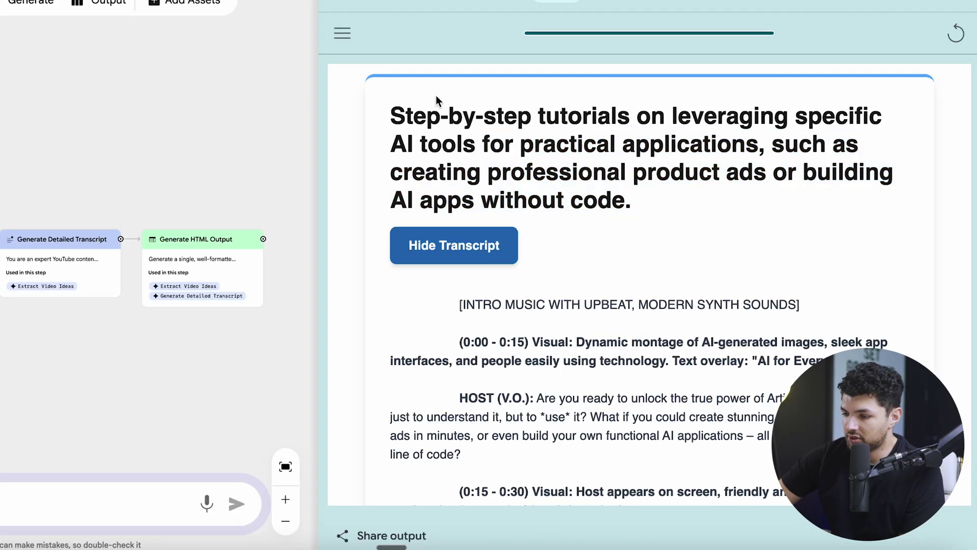
triple_click(373, 117)
left_click(501, 254)
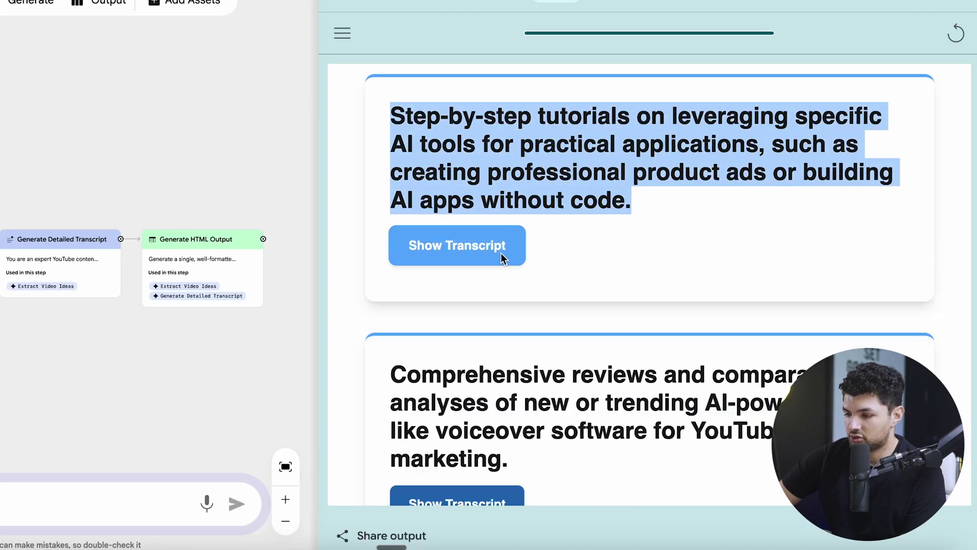
scroll(506, 433, "down", 4)
scroll(505, 432, "down", 2)
scroll(506, 433, "up", 8)
scroll(506, 433, "down", 5)
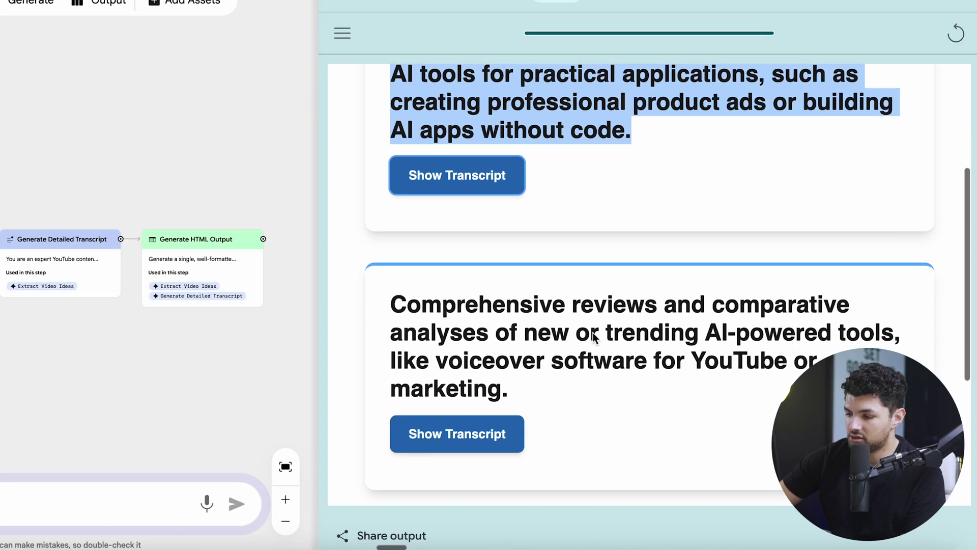
scroll(594, 338, "down", 3)
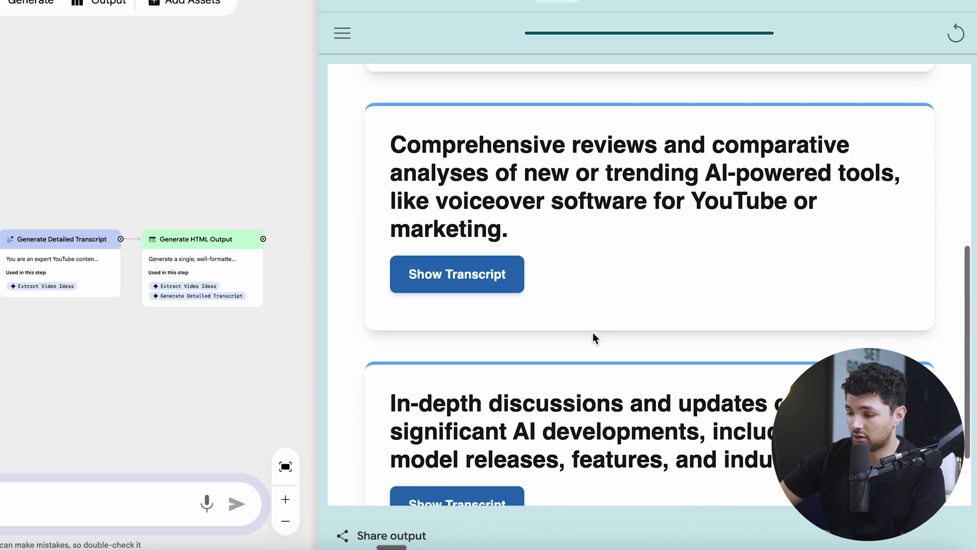
scroll(594, 339, "up", 7)
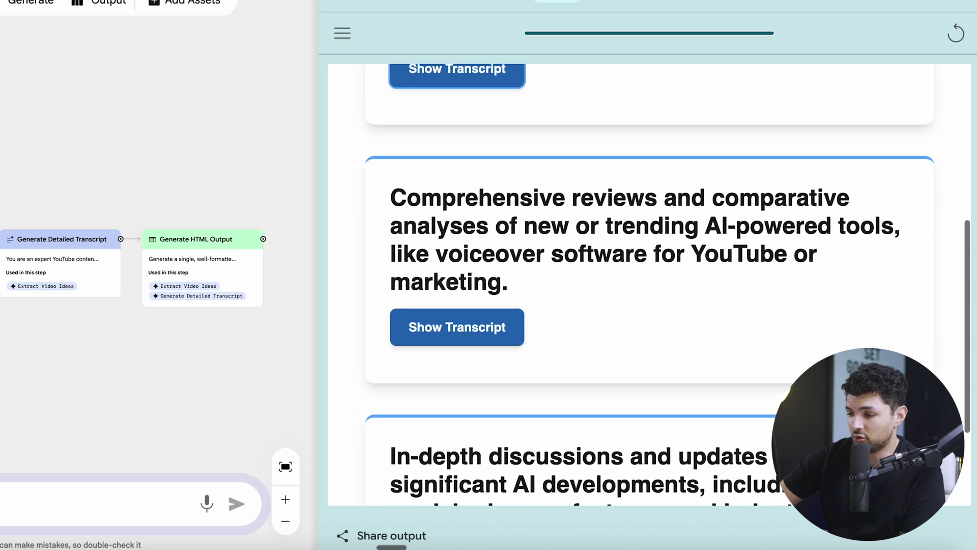
scroll(530, 130, "up", 2)
left_click(457, 383)
Read through the first idea's host transcript, highlighting its opening greeting.
scroll(498, 246, "down", 7)
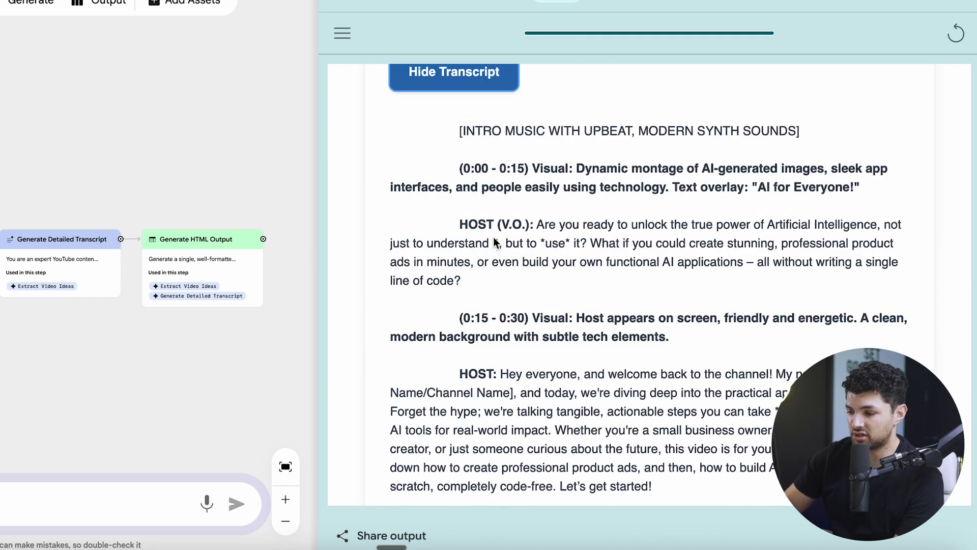
scroll(497, 245, "down", 1)
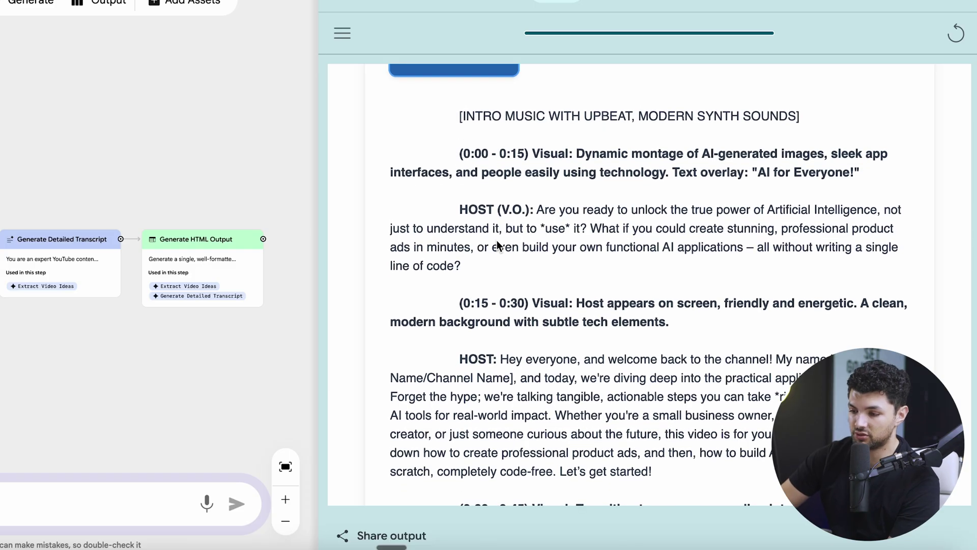
left_click_drag(535, 211, 619, 247)
left_click(611, 254)
scroll(603, 260, "down", 2)
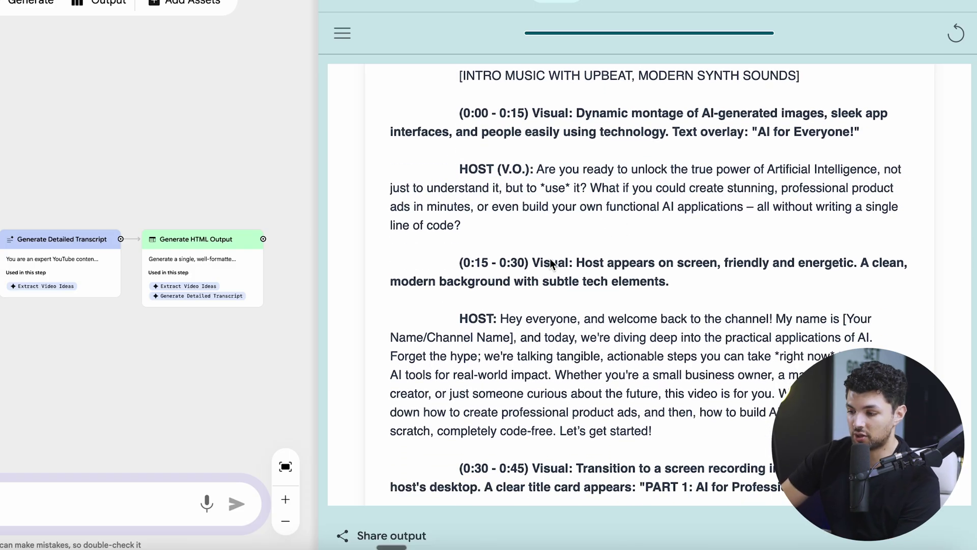
scroll(502, 267, "down", 4)
left_click_drag(499, 231, 523, 243)
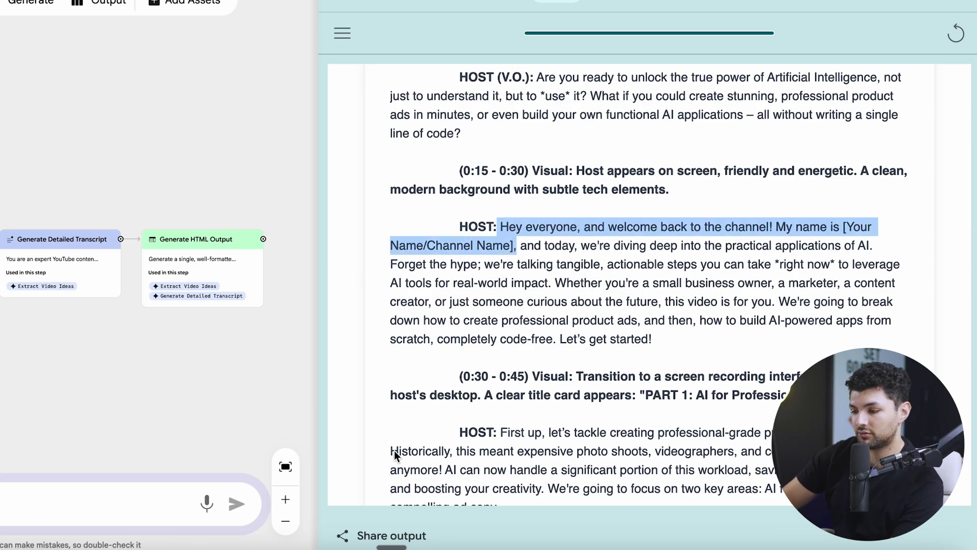
scroll(523, 284, "down", 8)
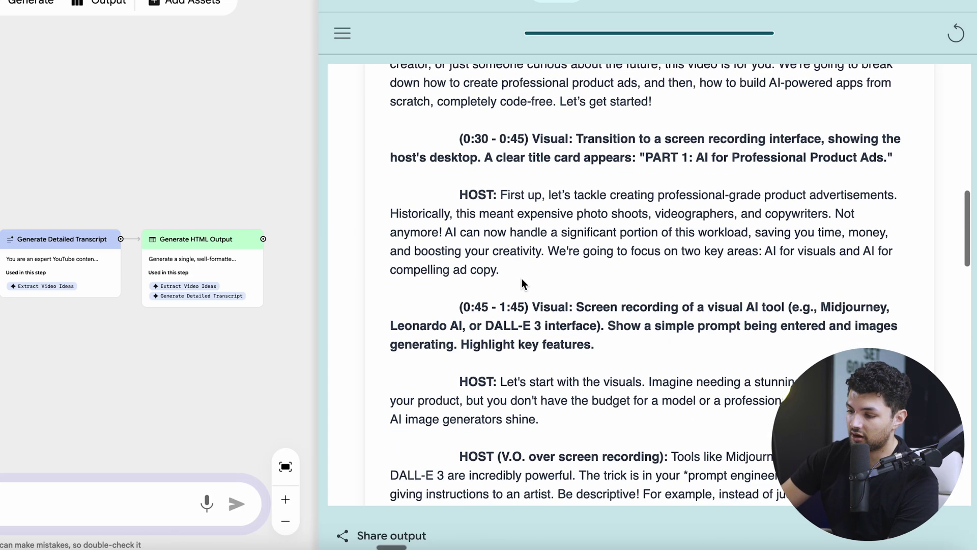
scroll(523, 283, "down", 12)
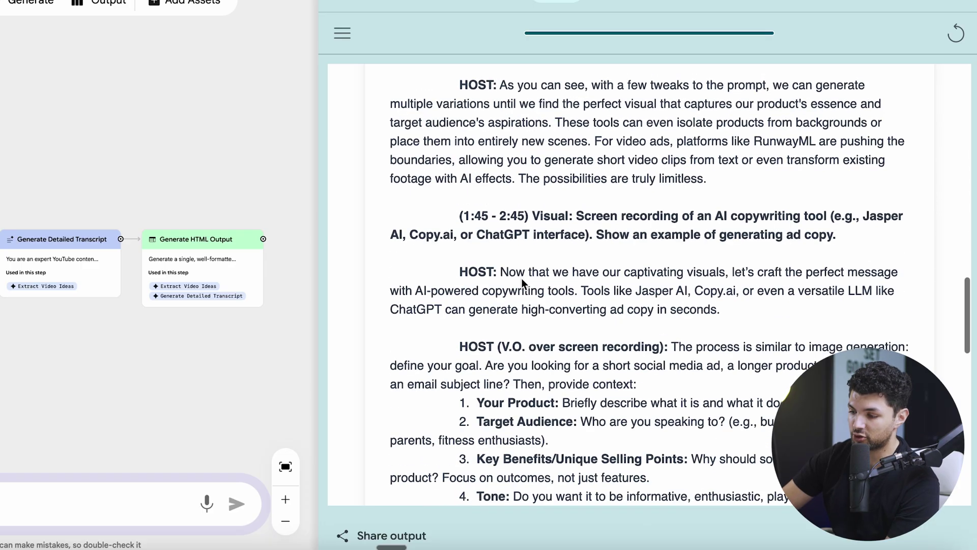
scroll(611, 370, "down", 10)
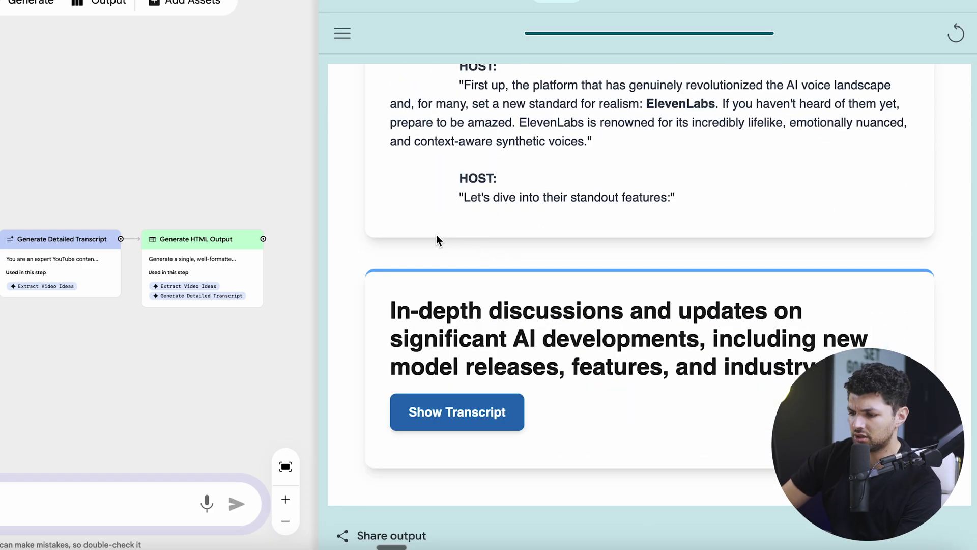
scroll(182, 315, "left", 5)
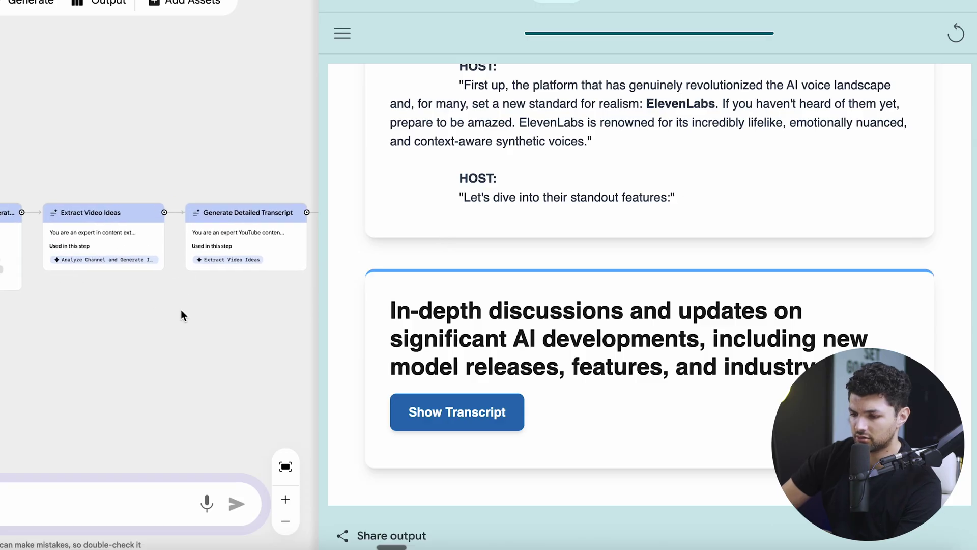
scroll(36, 316, "left", 5)
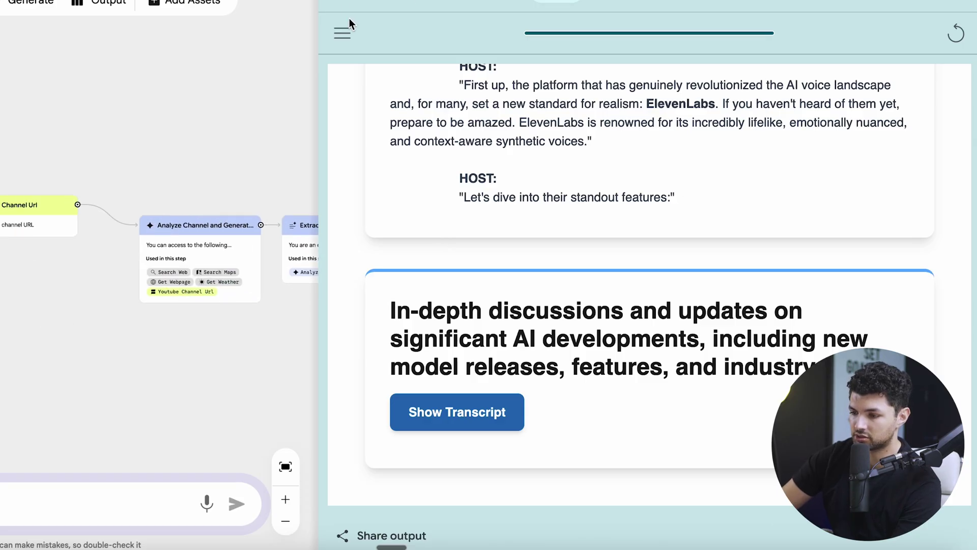
Show the transcript for the AI developments idea and switch to the full-width App view.
left_click(448, 407)
scroll(477, 411, "down", 10)
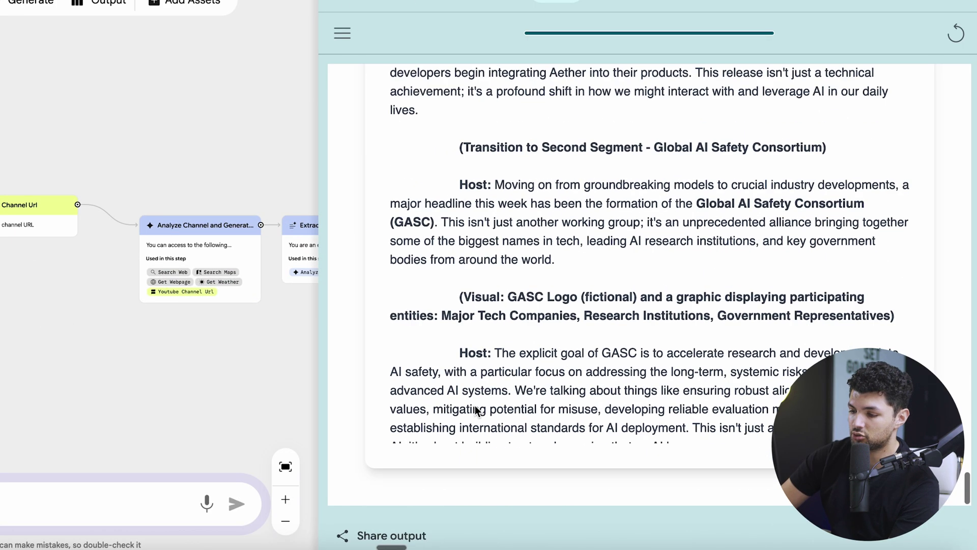
scroll(477, 410, "down", 3)
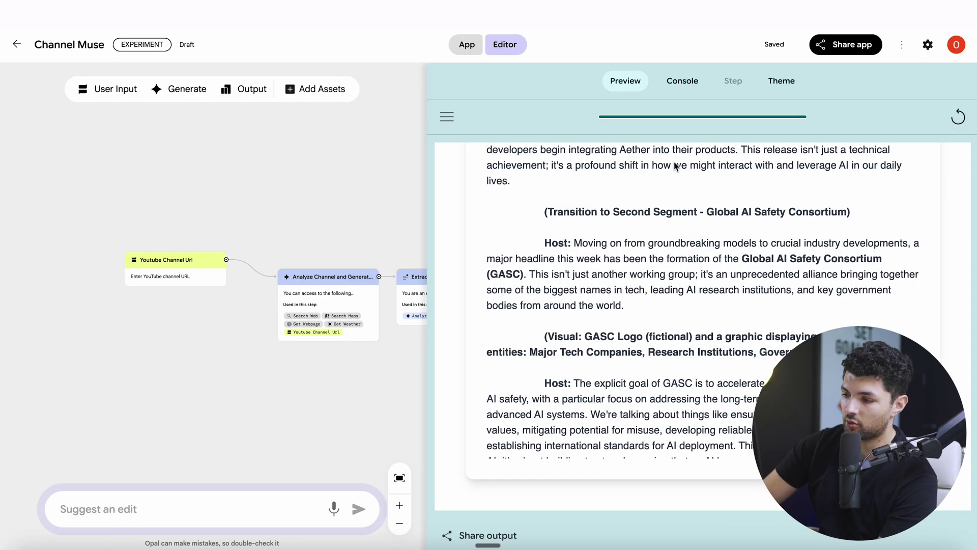
left_click(459, 49)
Restart Channel Muse and submit the pasted YouTube channel URL for analysis.
left_click(17, 80)
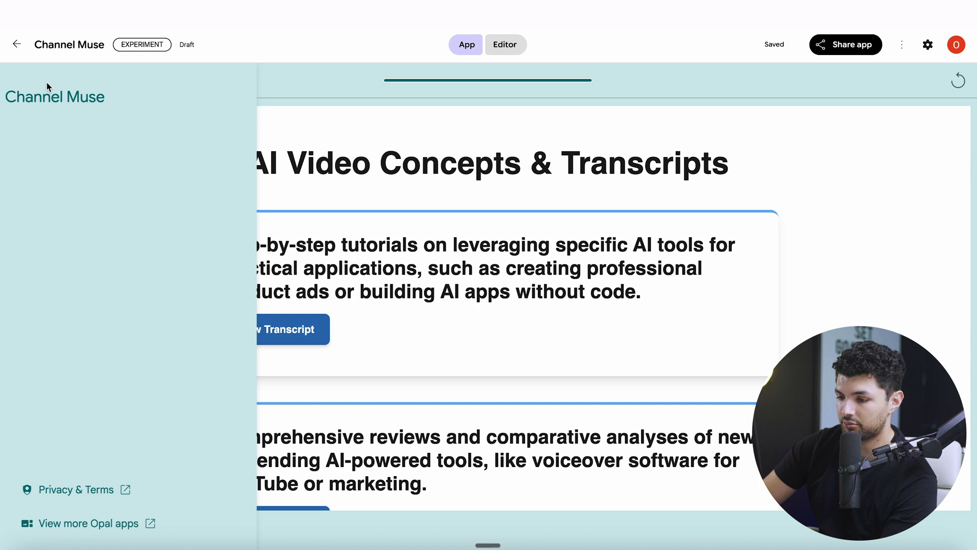
left_click(885, 137)
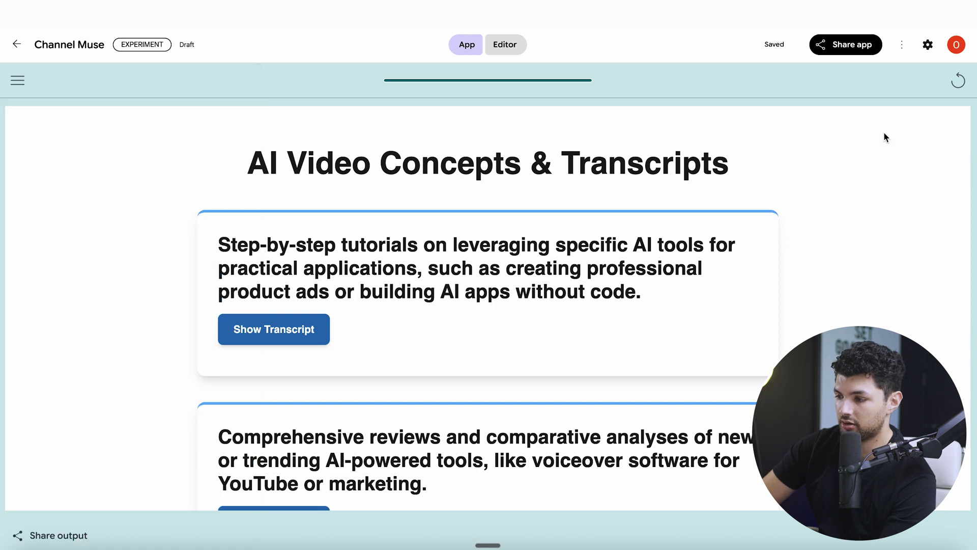
left_click(960, 78)
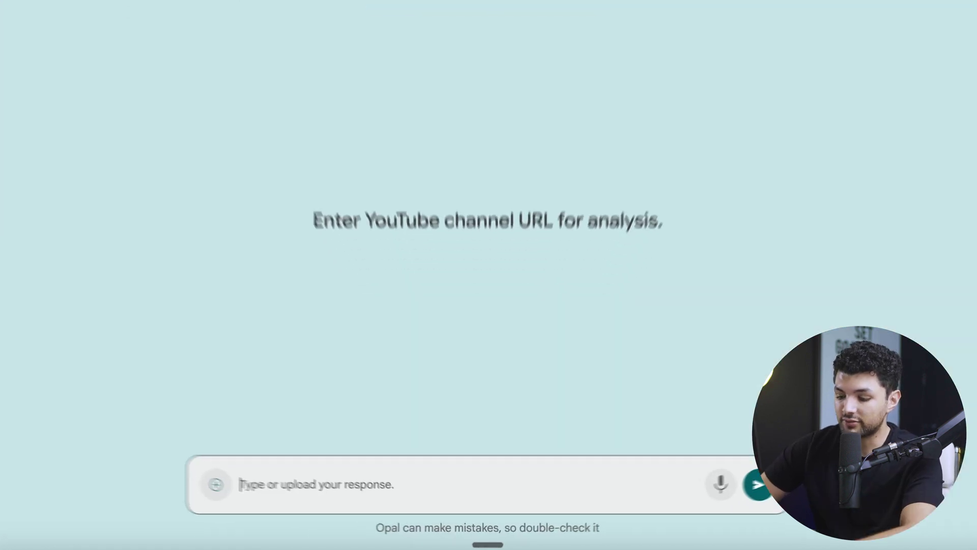
type("https://www.youtube.com/@AI-AcademyOfficial")
key("ctrl+a")
left_click(504, 465)
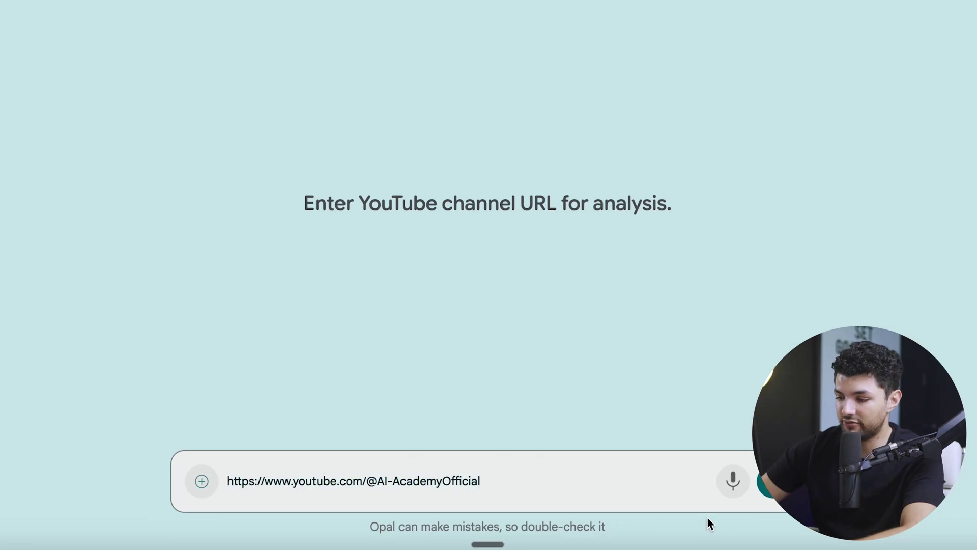
left_click(769, 481)
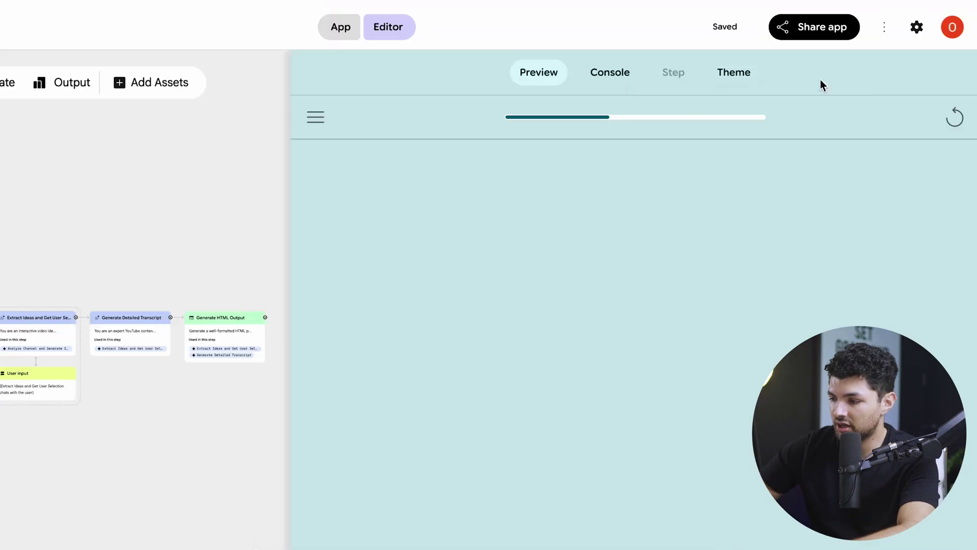
Follow the channel analysis in the Console, then bring up the Share app dialog.
left_click(600, 75)
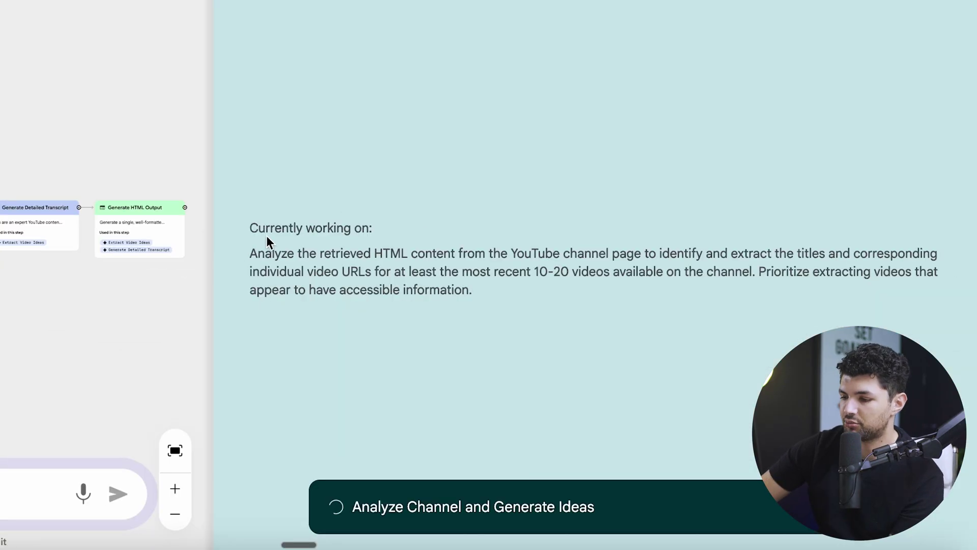
left_click_drag(250, 230, 459, 302)
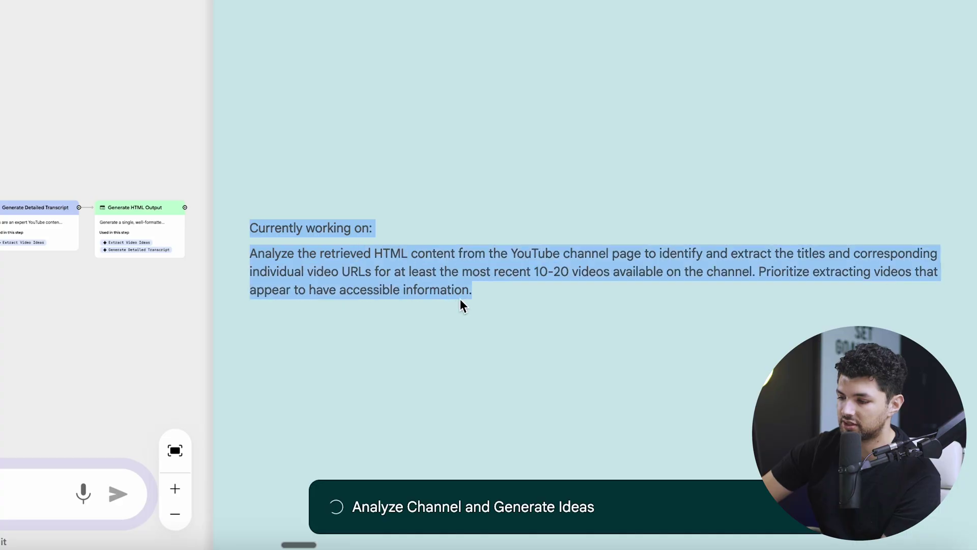
left_click(487, 300)
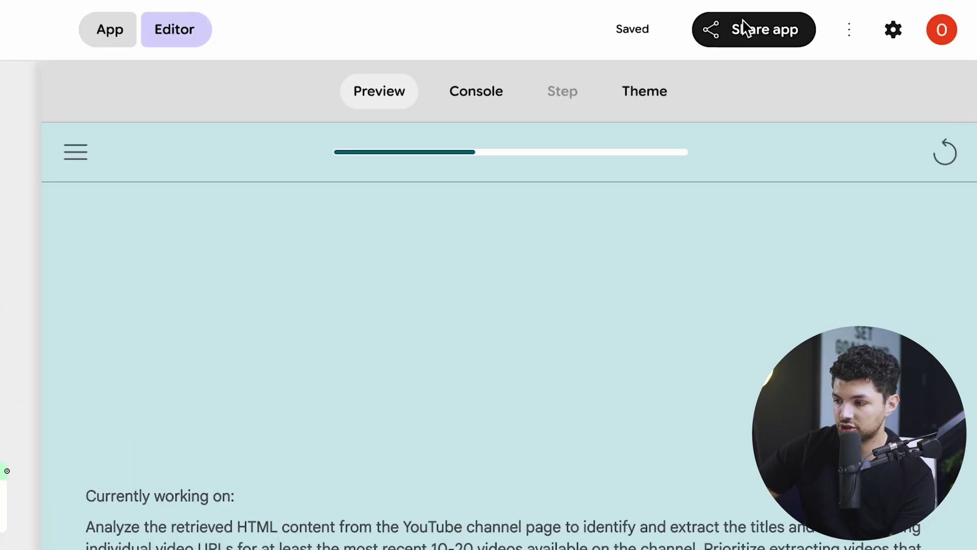
left_click(749, 28)
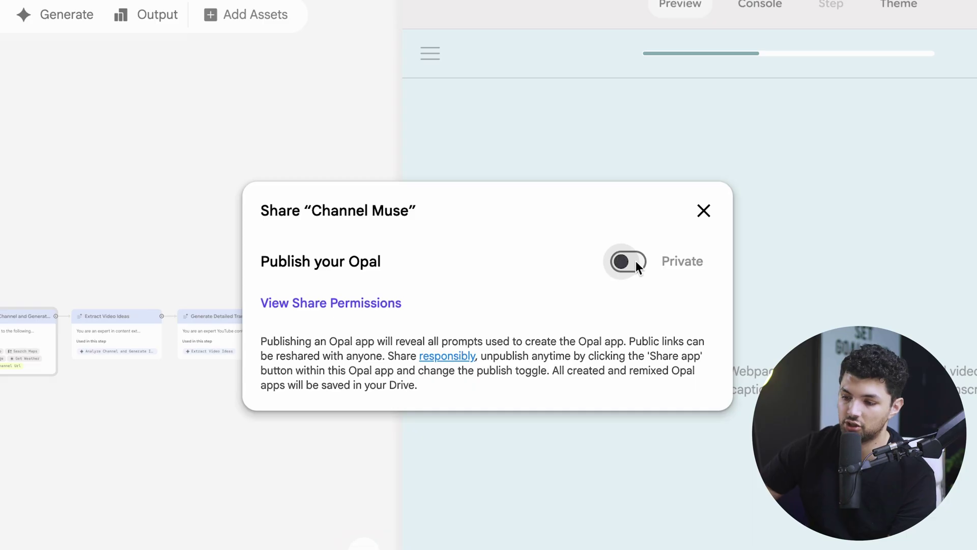
Switch the Publish your Opal setting from Private to Public.
left_click(628, 261)
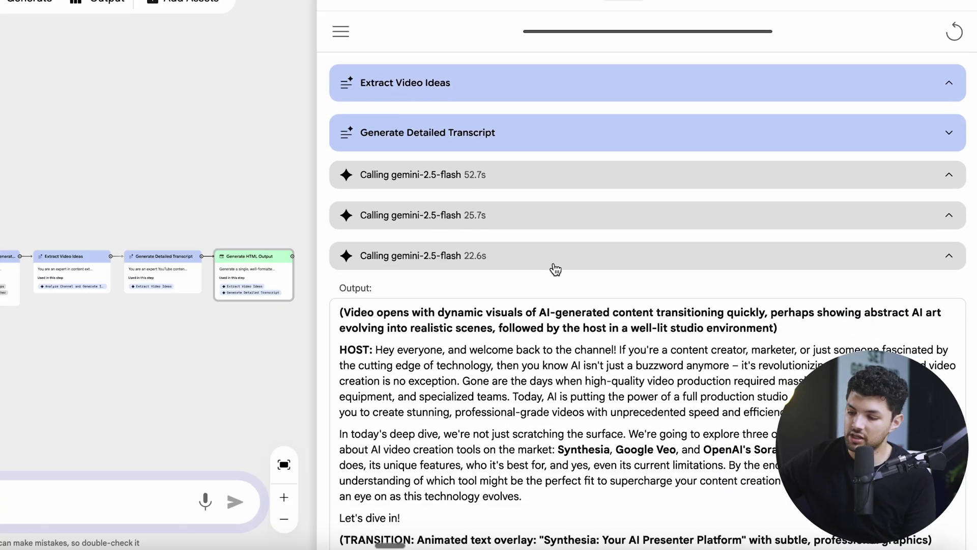
Scroll to the Generate HTML Output step and view the rendered Video Ideas & Transcripts page.
scroll(555, 255, "down", 1)
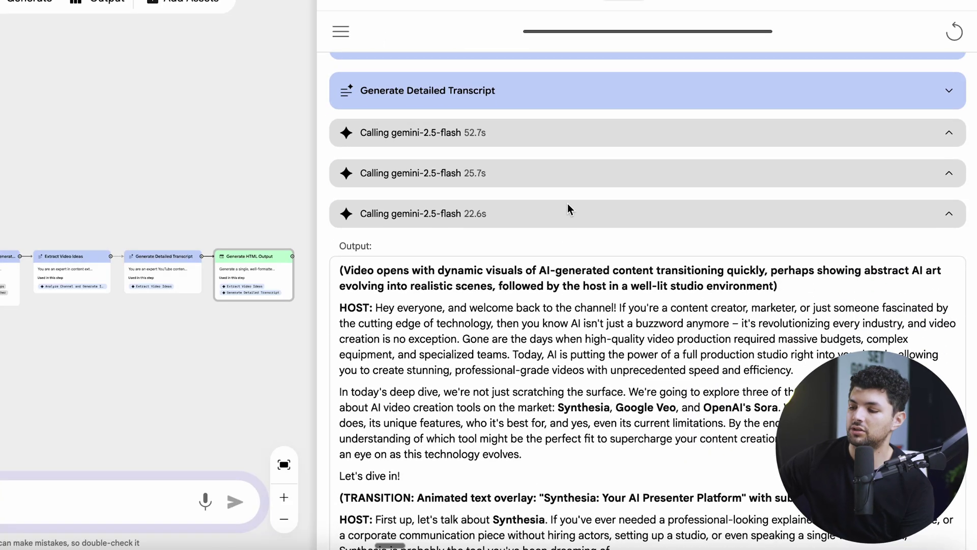
scroll(454, 129, "down", 10)
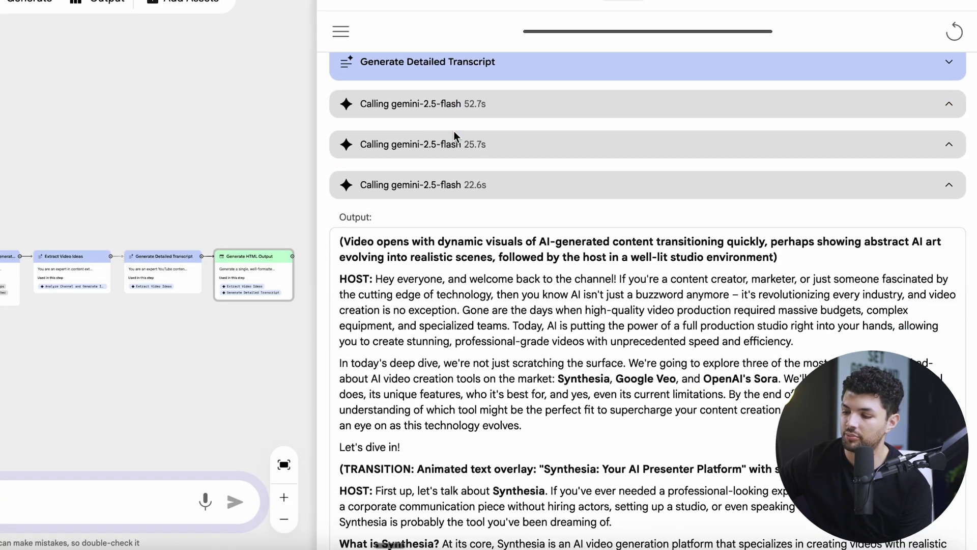
scroll(455, 135, "down", 15)
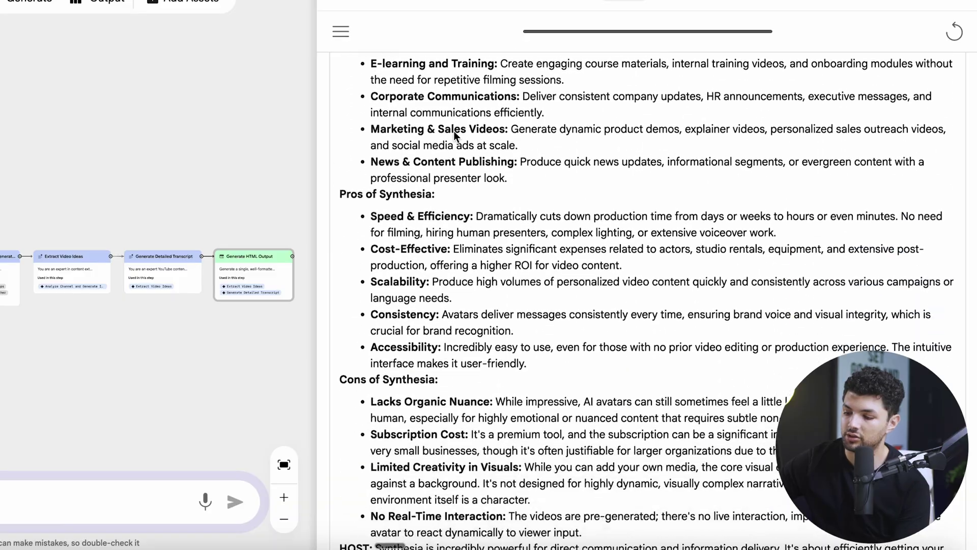
scroll(454, 135, "down", 20)
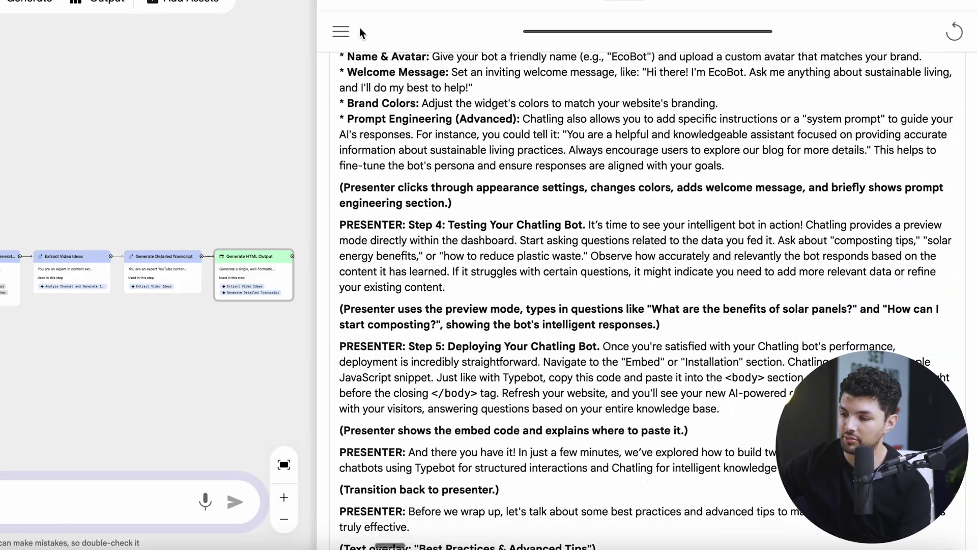
scroll(549, 84, "down", 20)
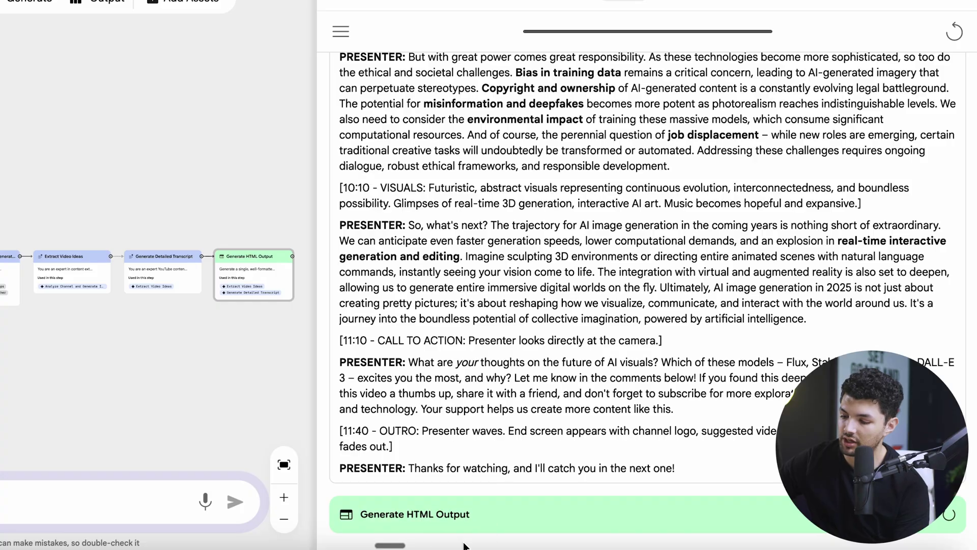
left_click(404, 517)
Expand the anime shorts idea's transcript and scroll through the generated scripts.
scroll(541, 168, "down", 5)
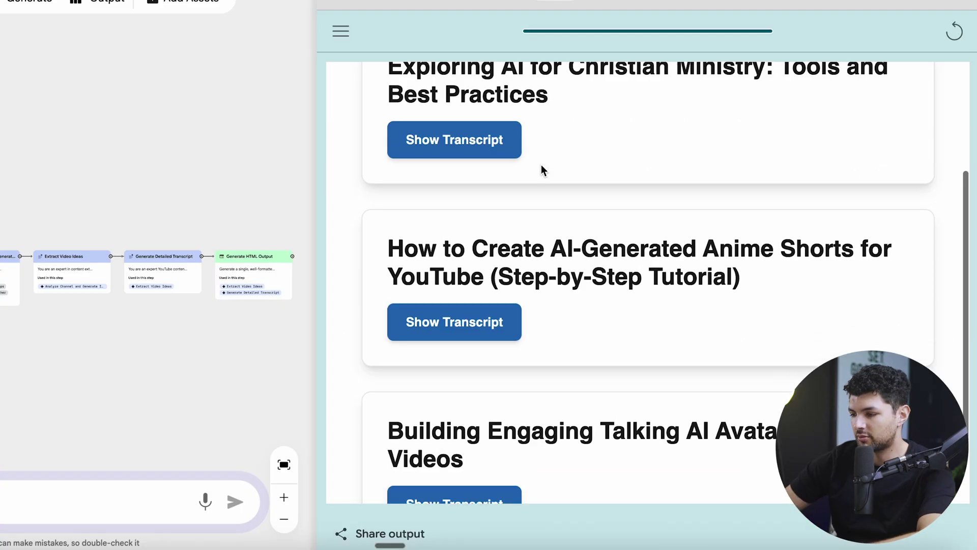
scroll(543, 170, "up", 3)
scroll(543, 170, "down", 3)
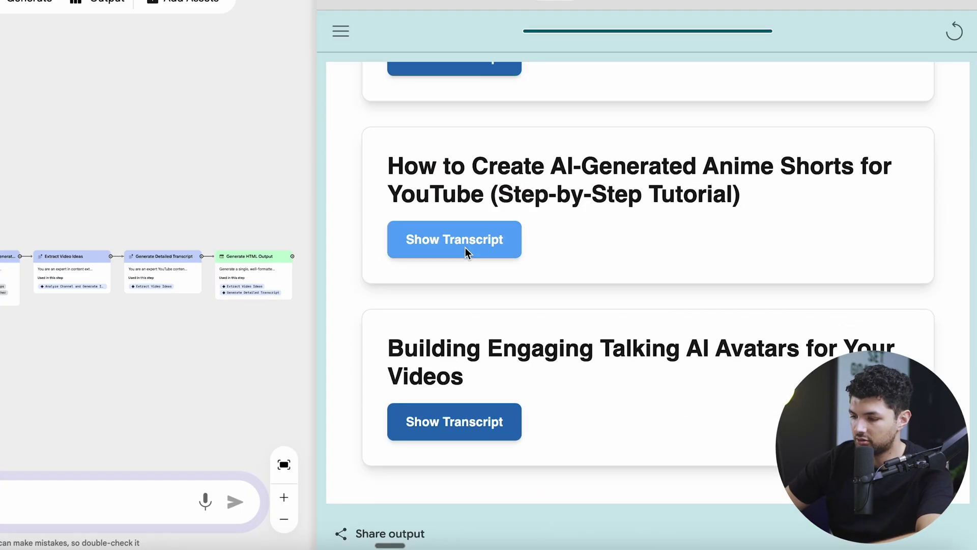
left_click(455, 239)
scroll(466, 252, "down", 5)
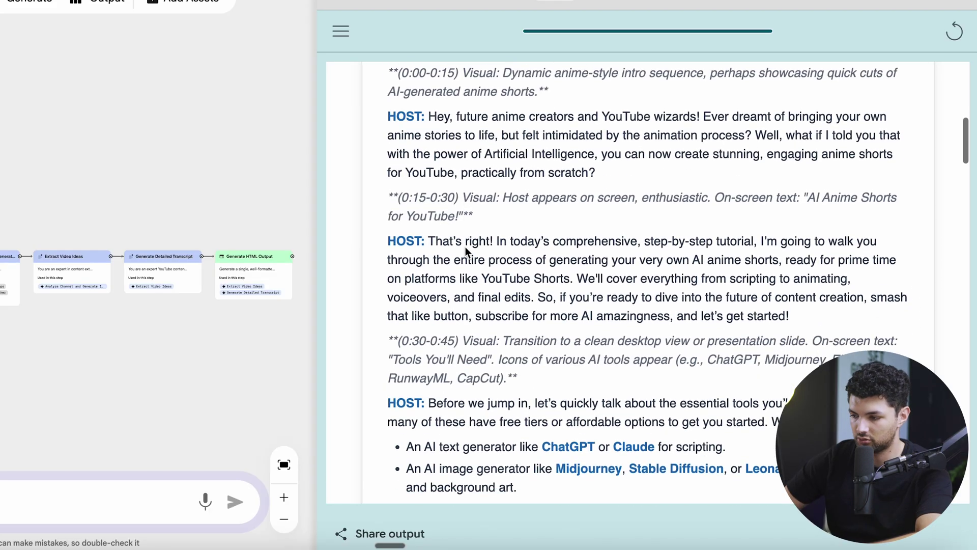
left_click_drag(526, 108, 631, 109)
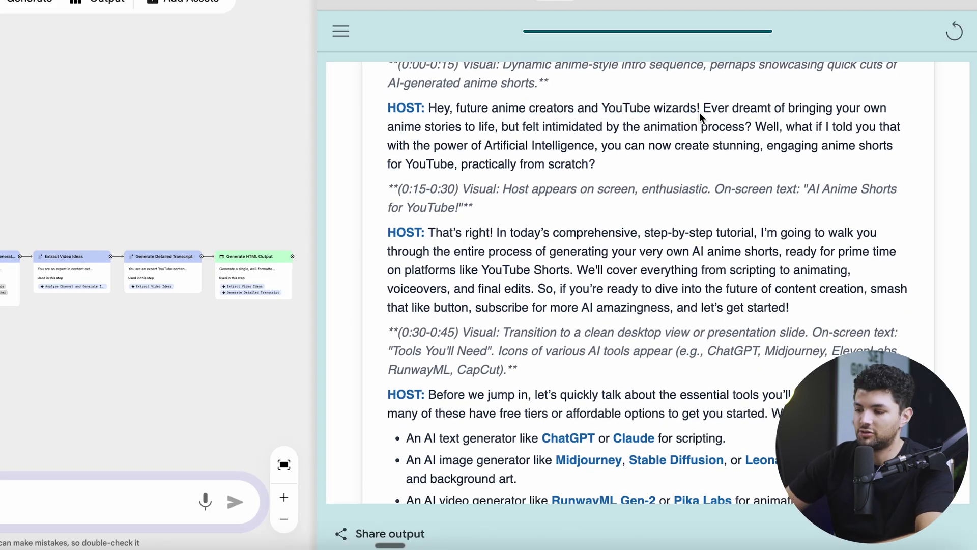
scroll(566, 168, "down", 1)
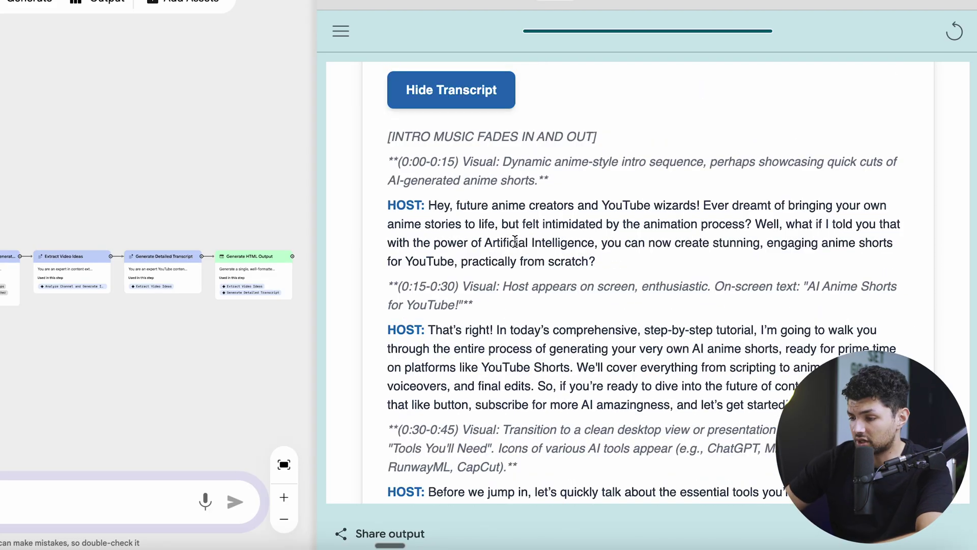
scroll(515, 241, "down", 2)
scroll(420, 237, "down", 2)
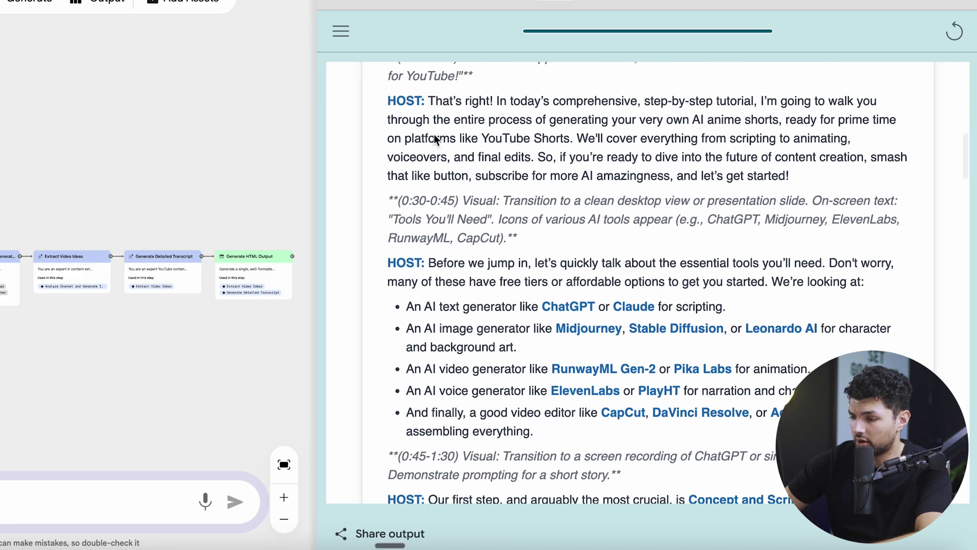
scroll(437, 140, "down", 2)
scroll(435, 138, "down", 1)
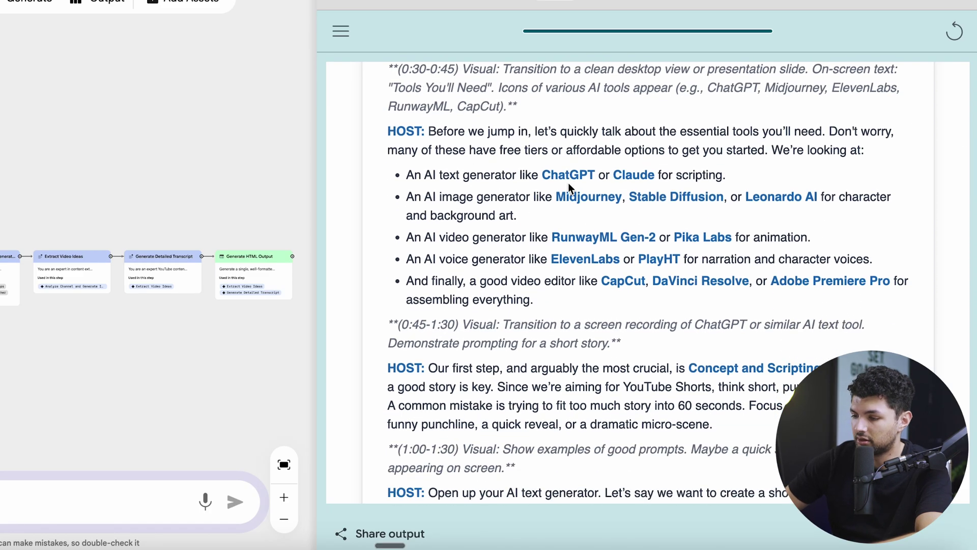
scroll(572, 187, "down", 1)
scroll(665, 146, "down", 1)
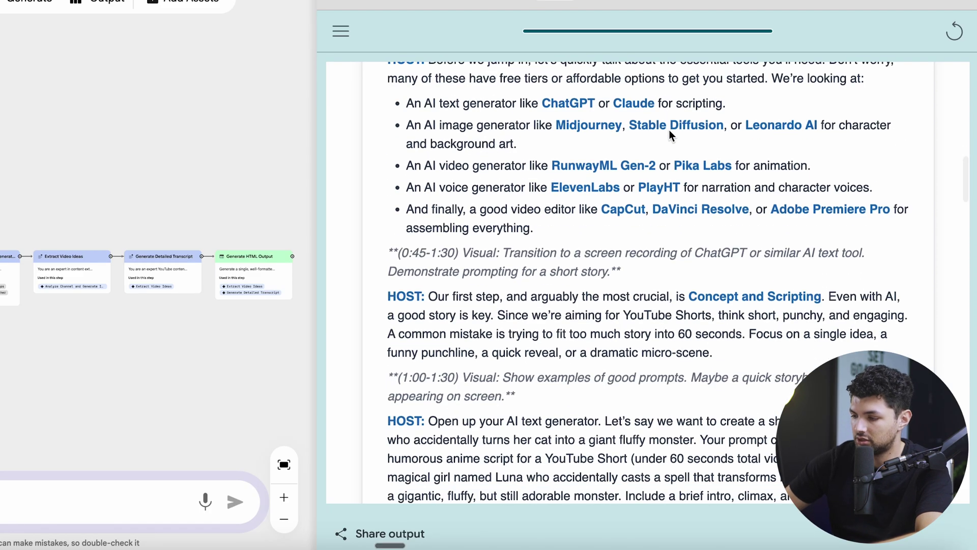
scroll(662, 153, "down", 2)
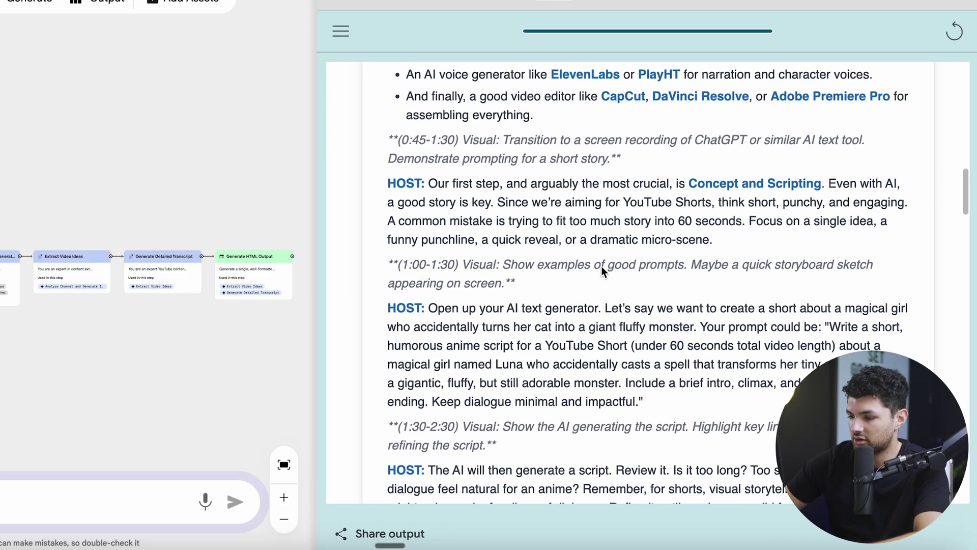
scroll(602, 271, "down", 7)
scroll(602, 270, "down", 13)
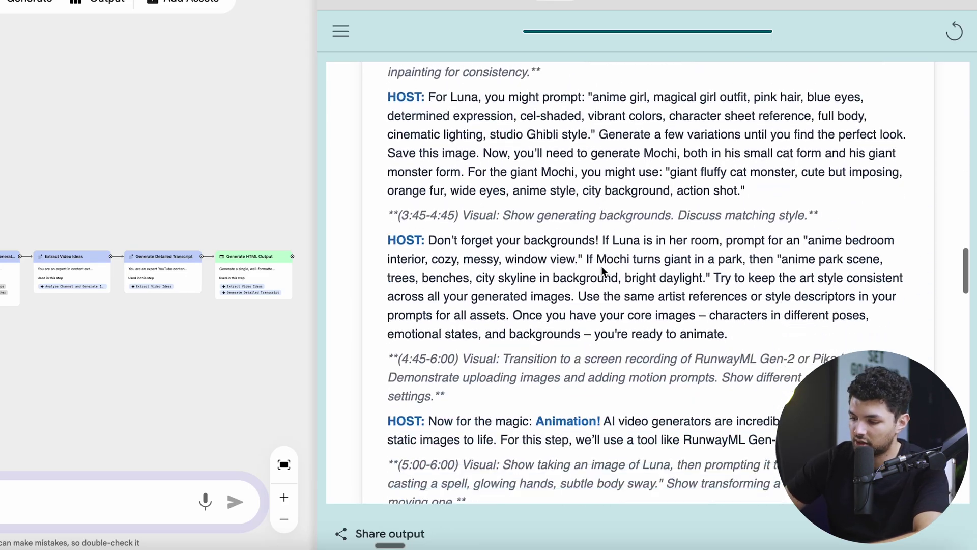
scroll(602, 270, "down", 13)
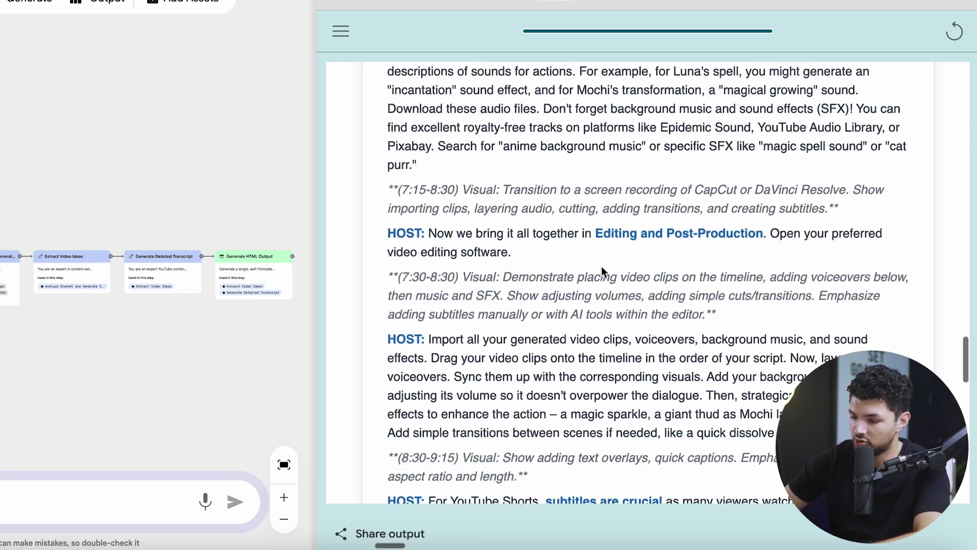
scroll(602, 270, "down", 12)
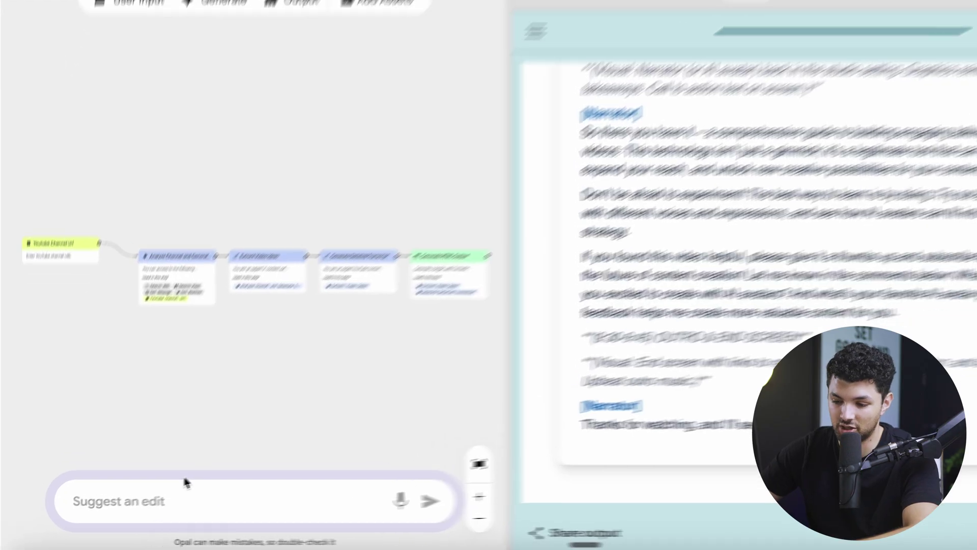
Retitle the app 'channel muse' and go back to the Opal home list.
left_click(152, 510)
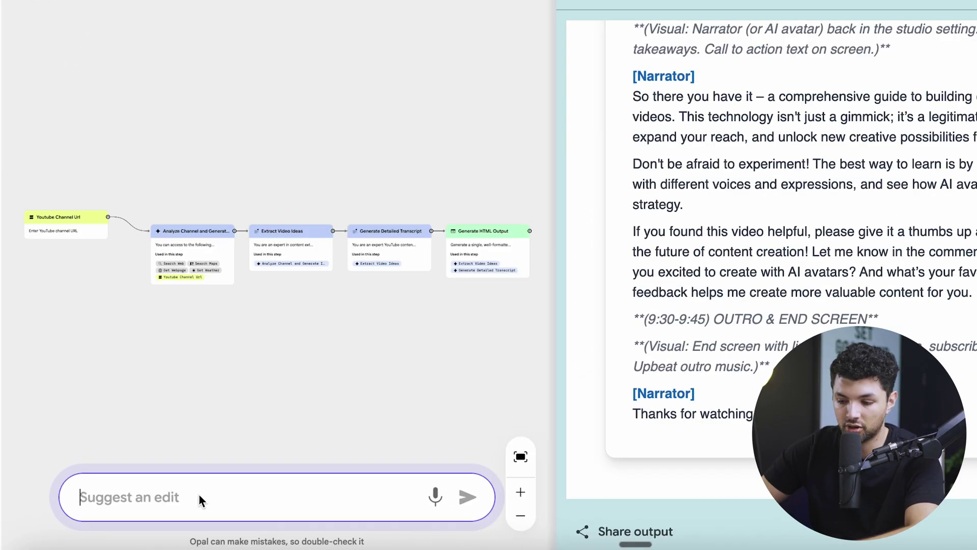
left_click_drag(22, 181, 306, 433)
left_click(202, 495)
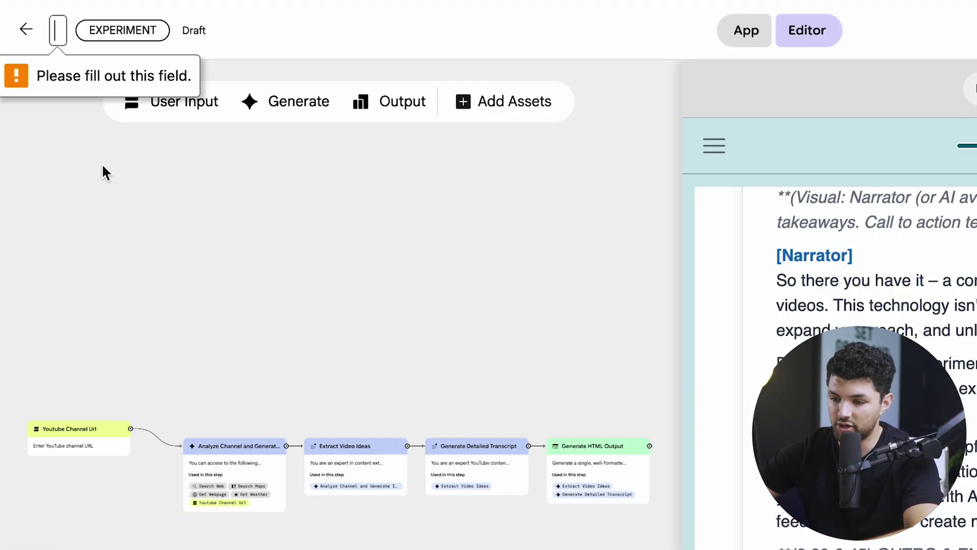
type("channel muse")
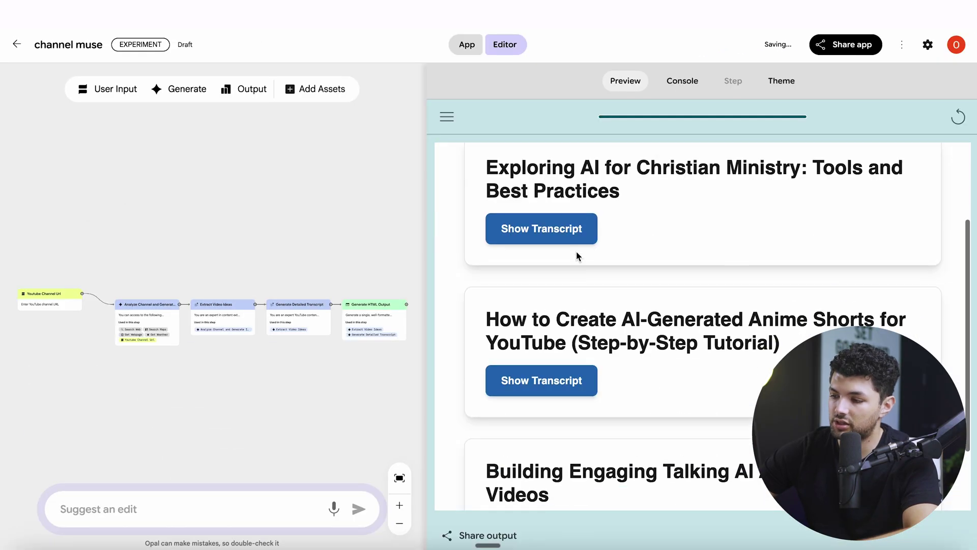
scroll(578, 256, "down", 2)
scroll(606, 180, "up", 5)
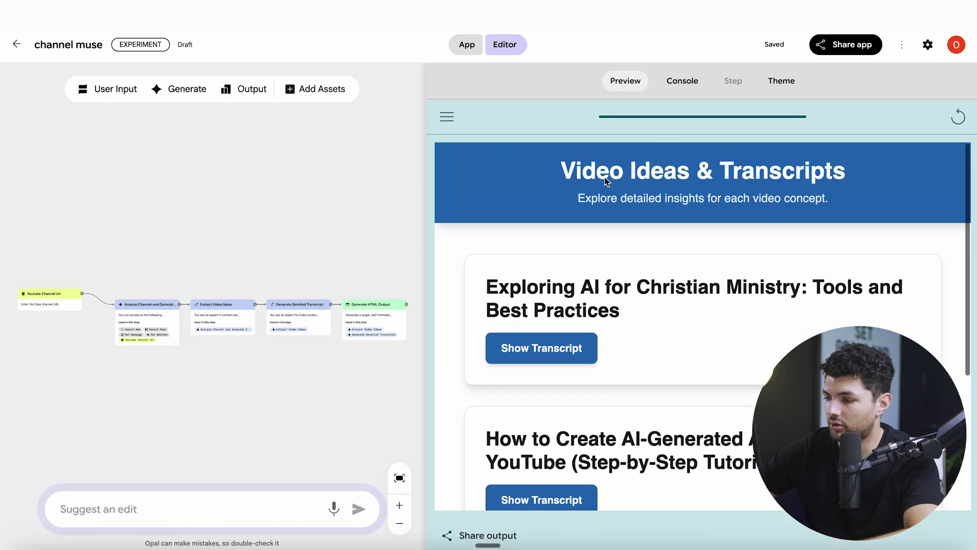
left_click(15, 45)
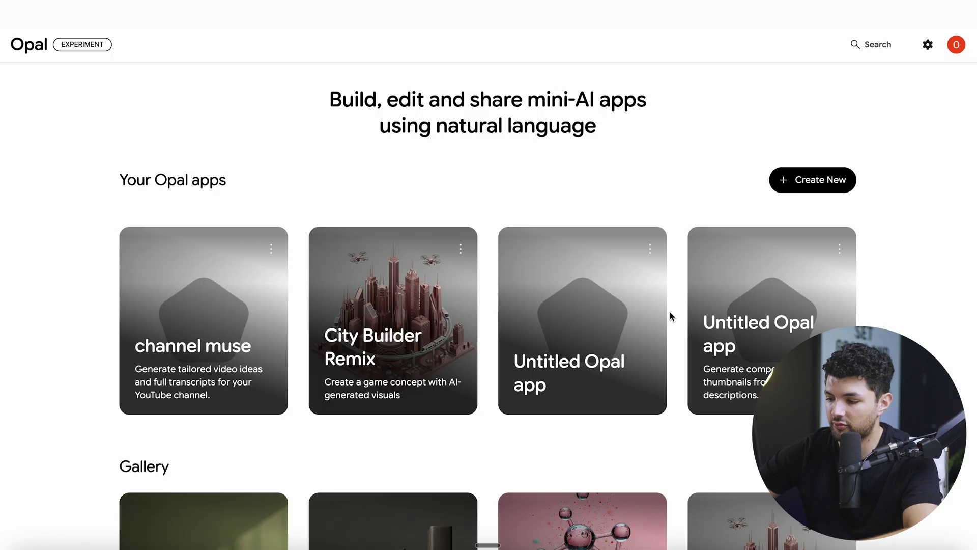
scroll(578, 344, "down", 1)
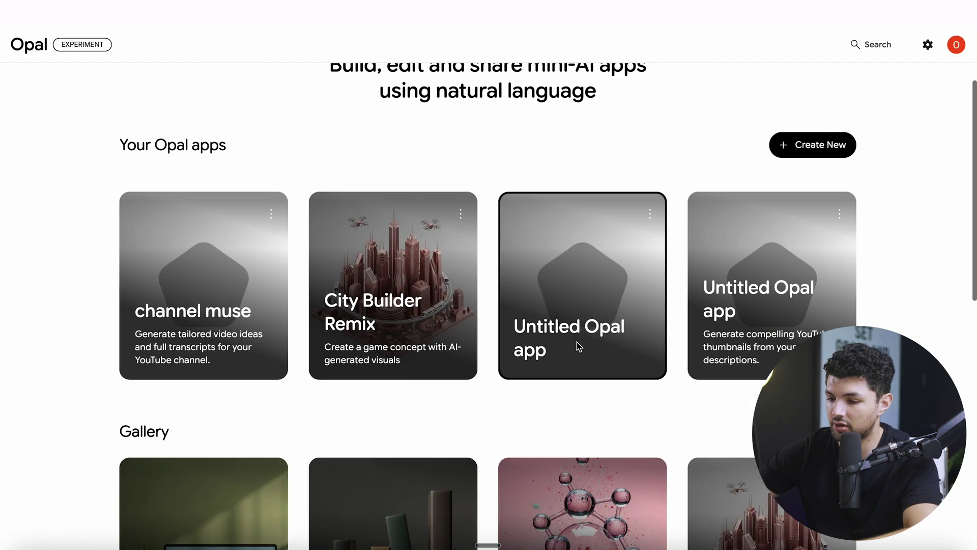
left_click(233, 294)
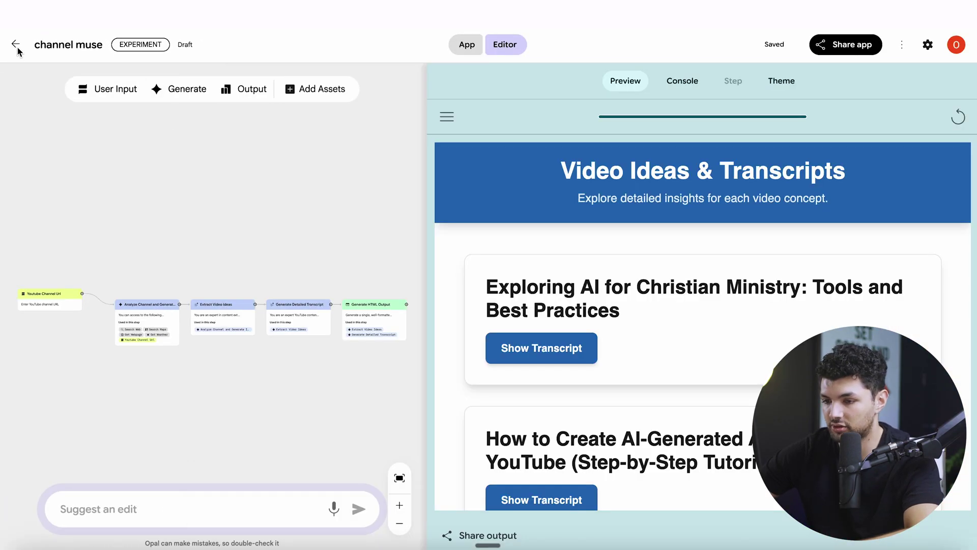
left_click(18, 47)
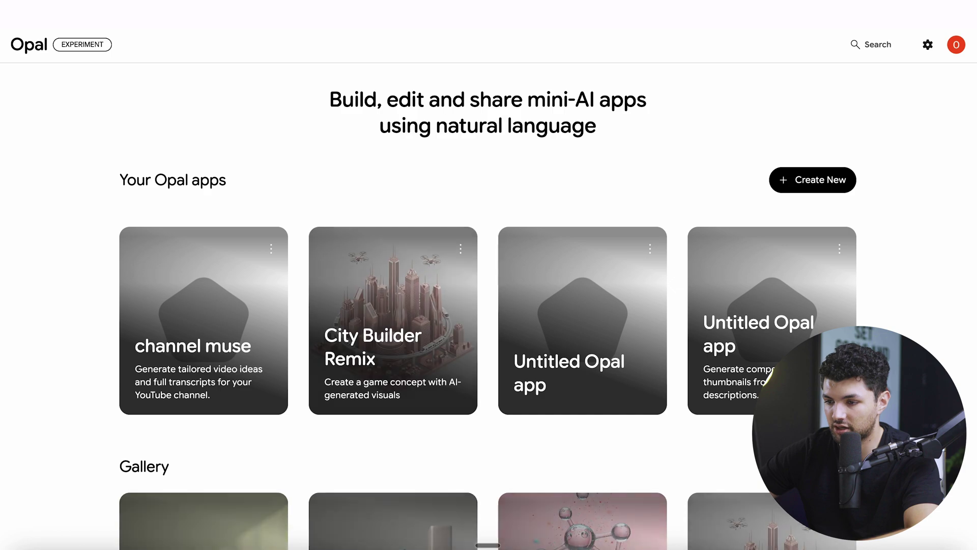
left_click(470, 384)
scroll(470, 383, "down", 2)
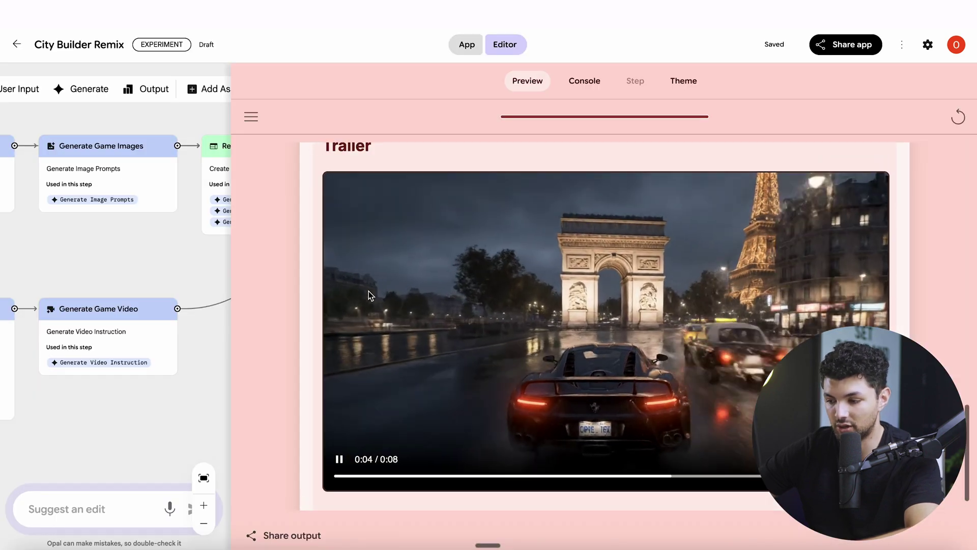
scroll(358, 299, "up", 5)
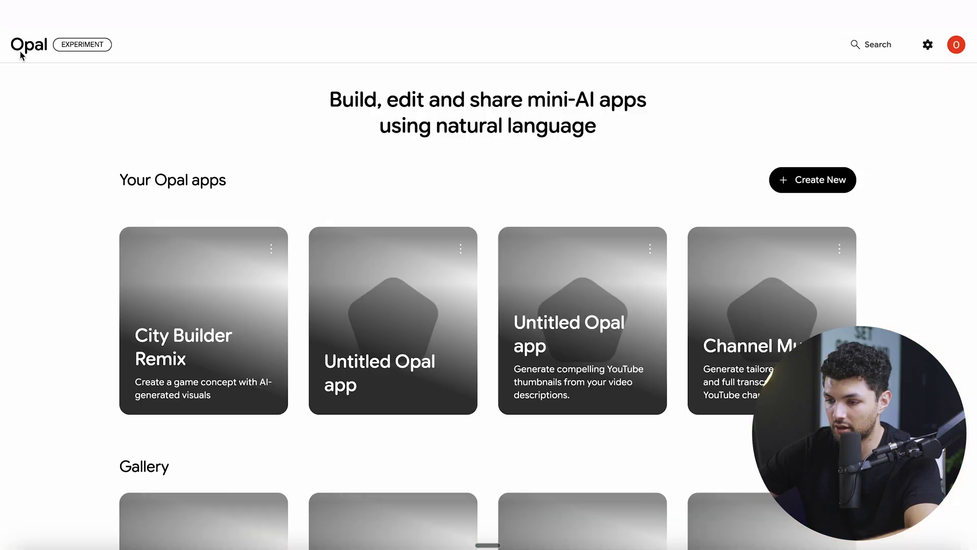
Browse the Gallery, then select the 'Describe what you want to build' box in the new Untitled Opal app.
scroll(619, 484, "down", 7)
scroll(455, 356, "down", 5)
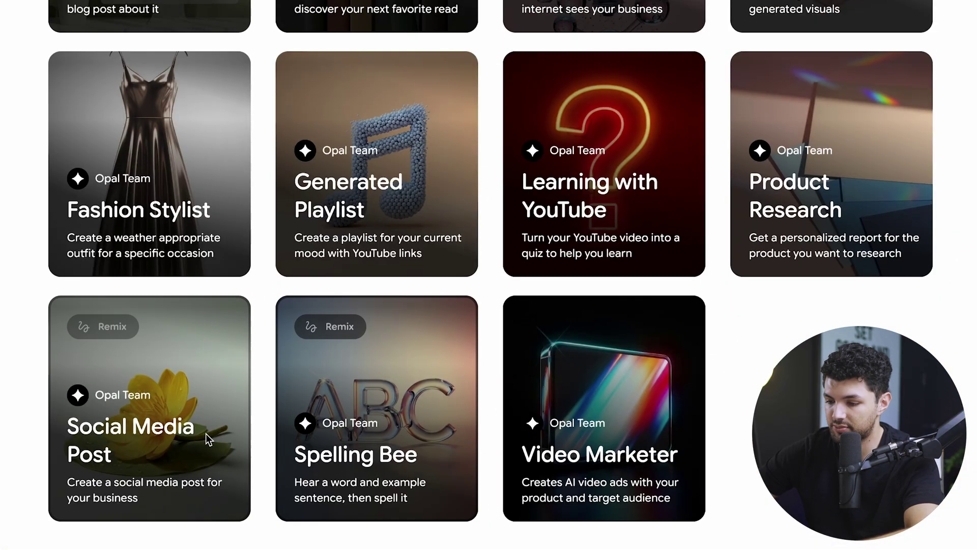
scroll(195, 432, "up", 3)
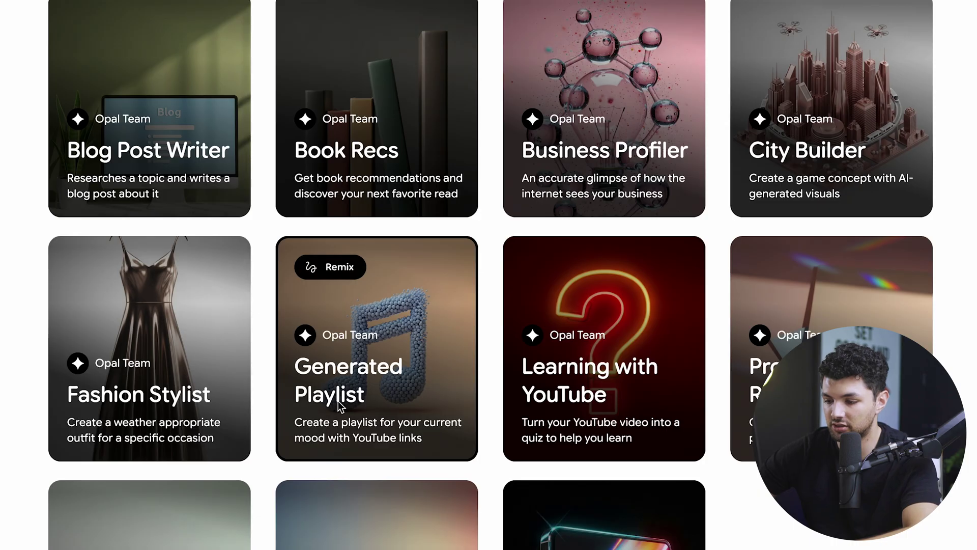
scroll(339, 406, "up", 1)
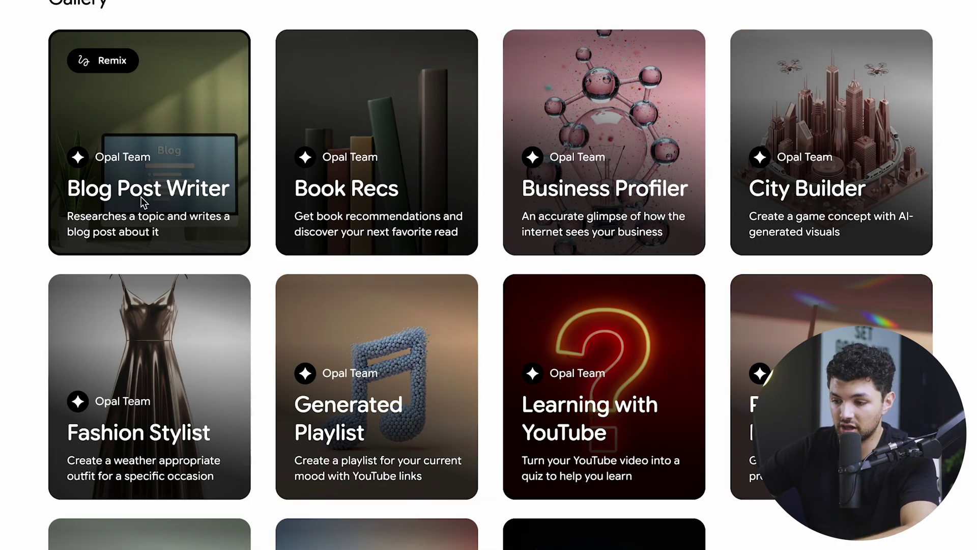
scroll(141, 198, "up", 5)
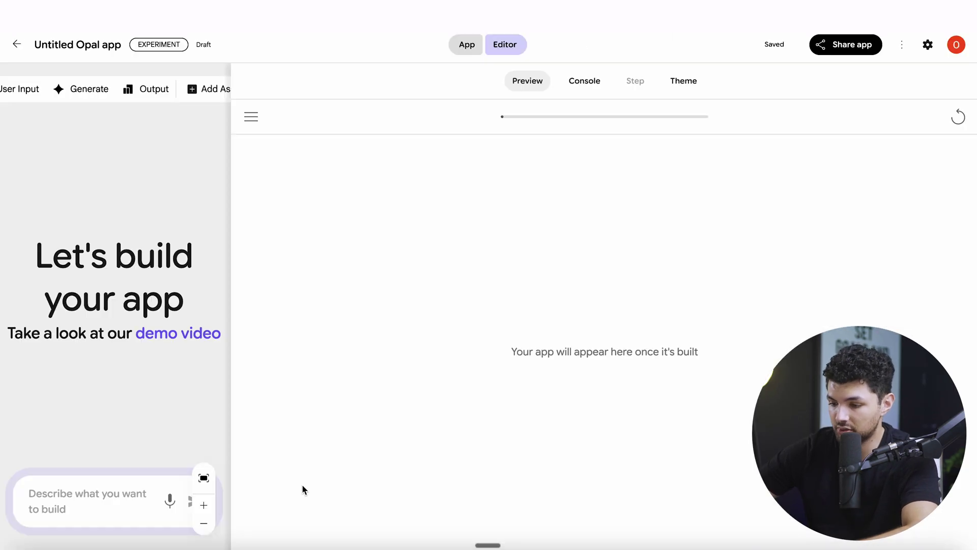
left_click(81, 500)
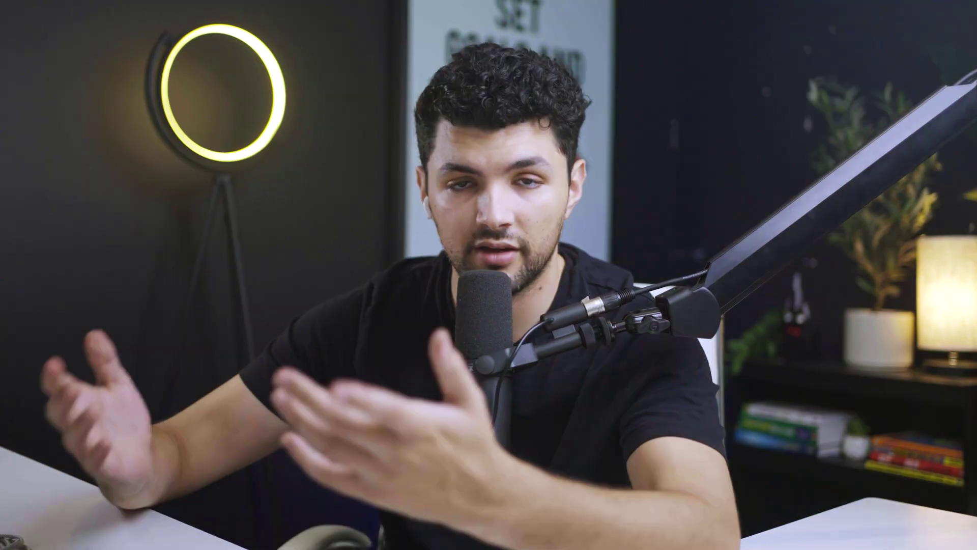